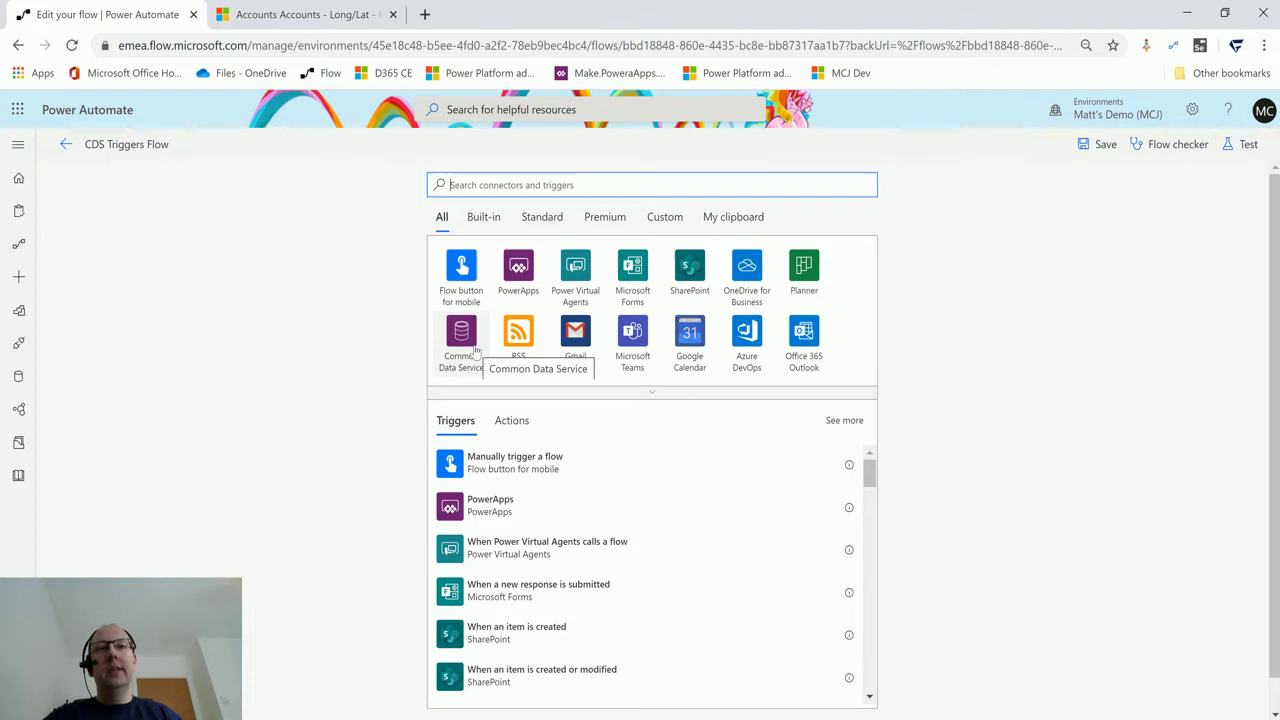
Add the Common Data Service 'When a record is deleted' trigger with Environment set to (Current).
click(472, 350)
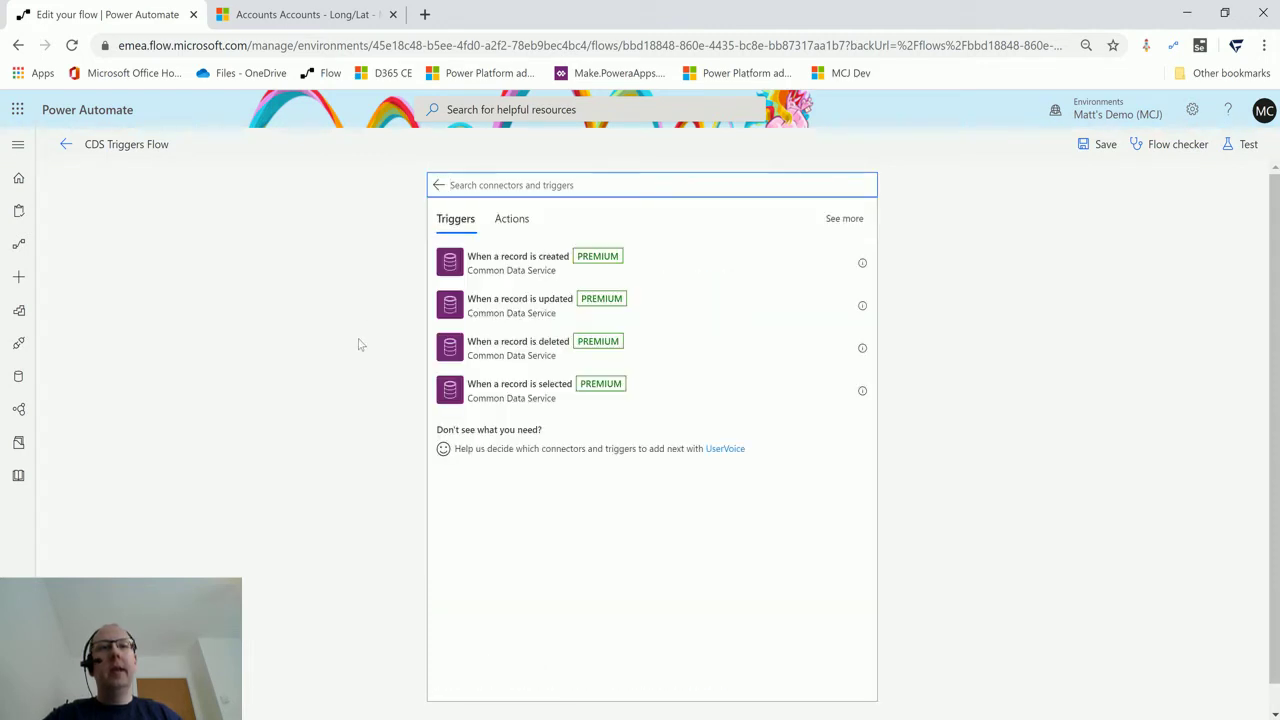
click(535, 362)
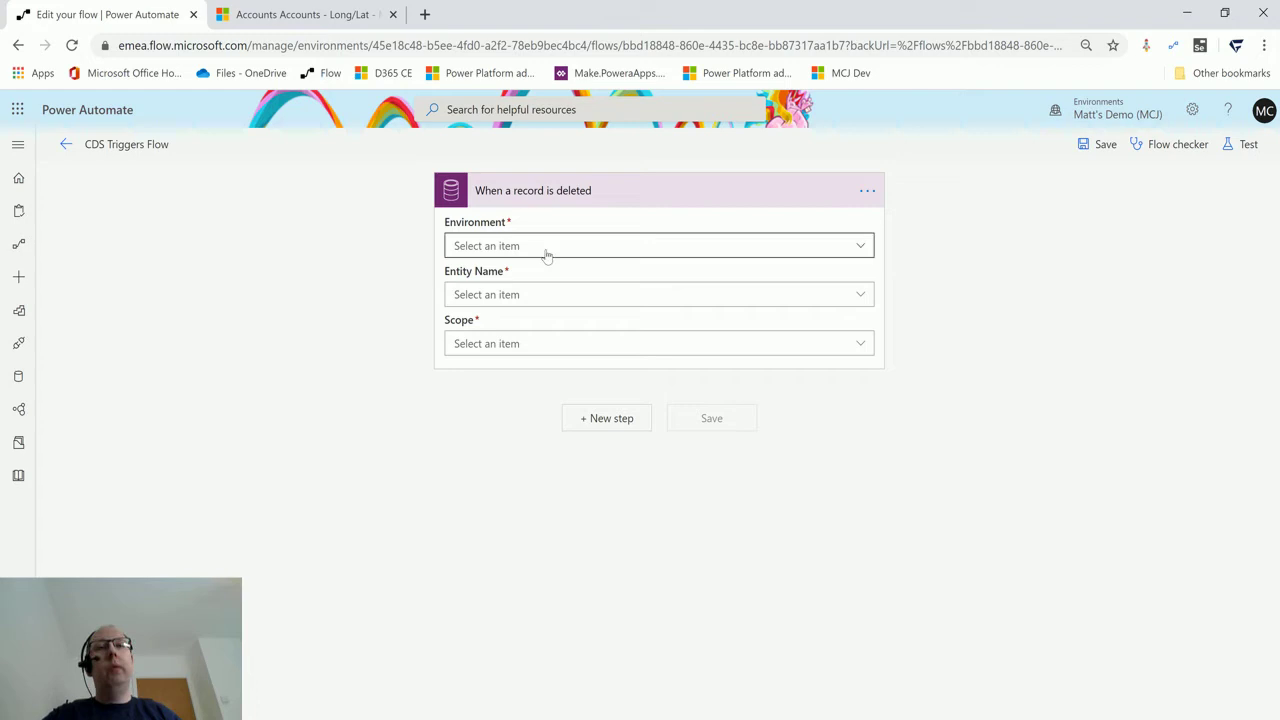
click(856, 250)
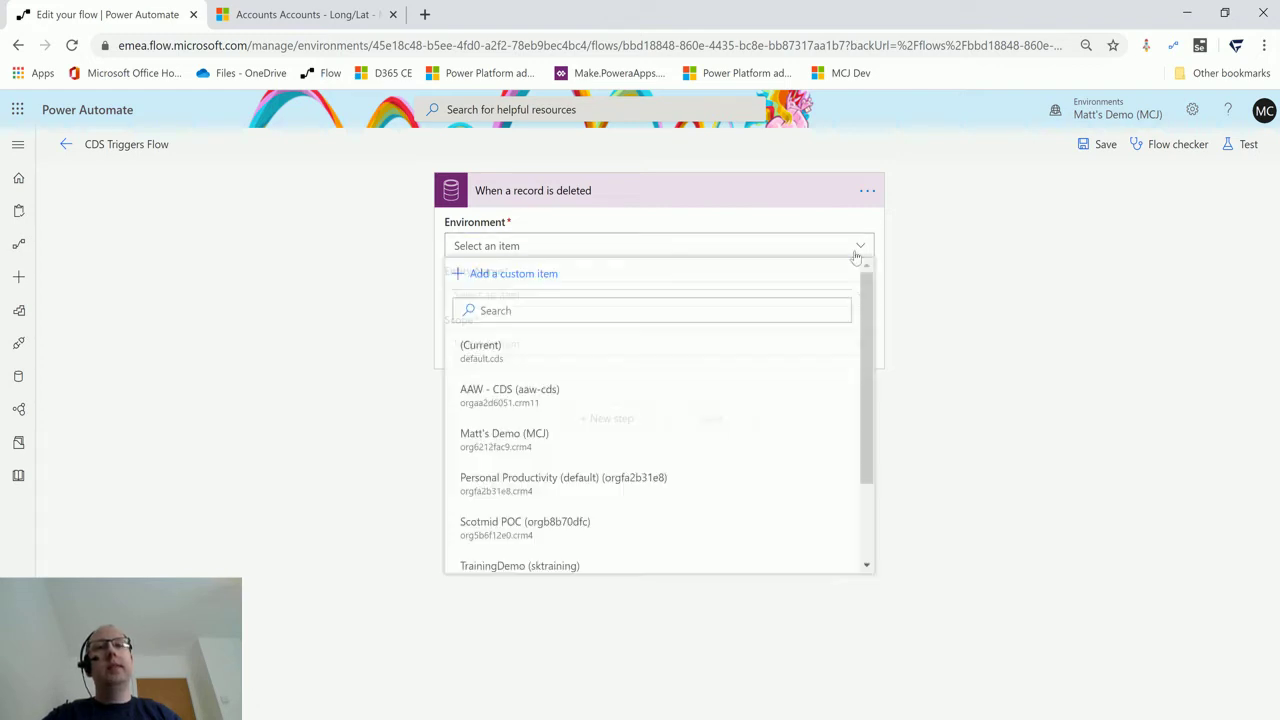
click(524, 355)
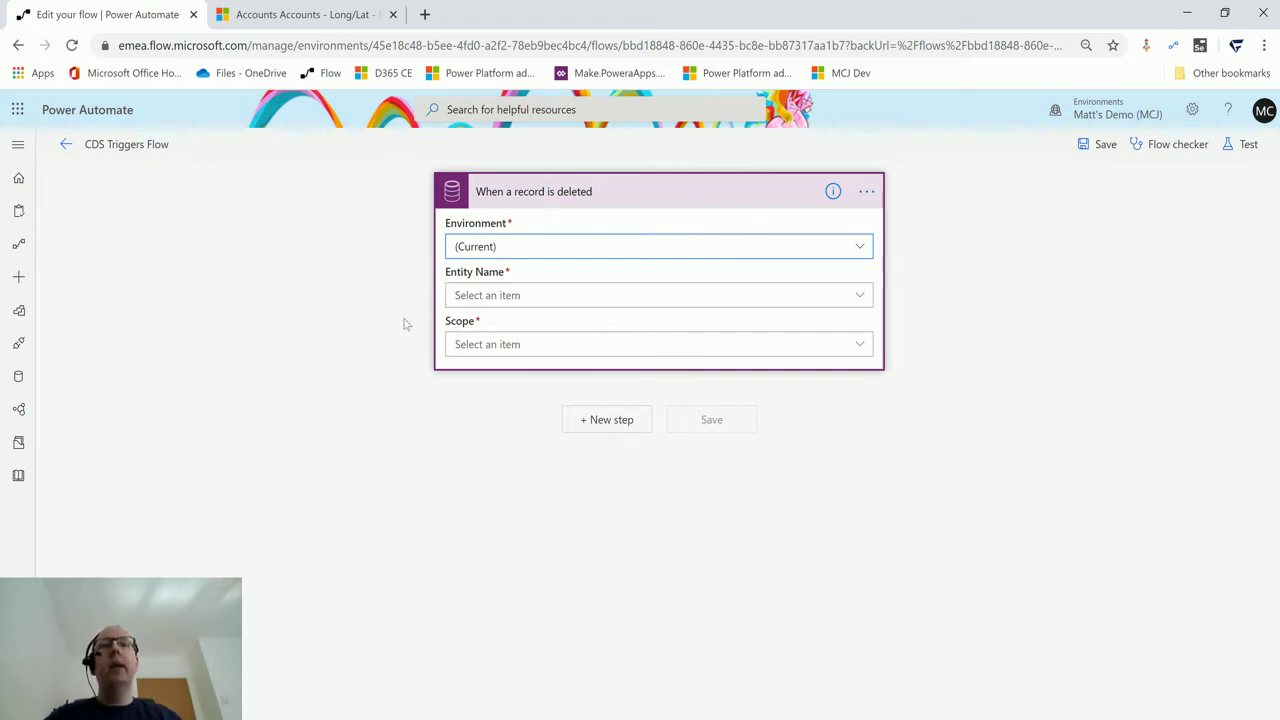
Set the deletion trigger's Entity Name to Accounts and Scope to Organization.
click(682, 303)
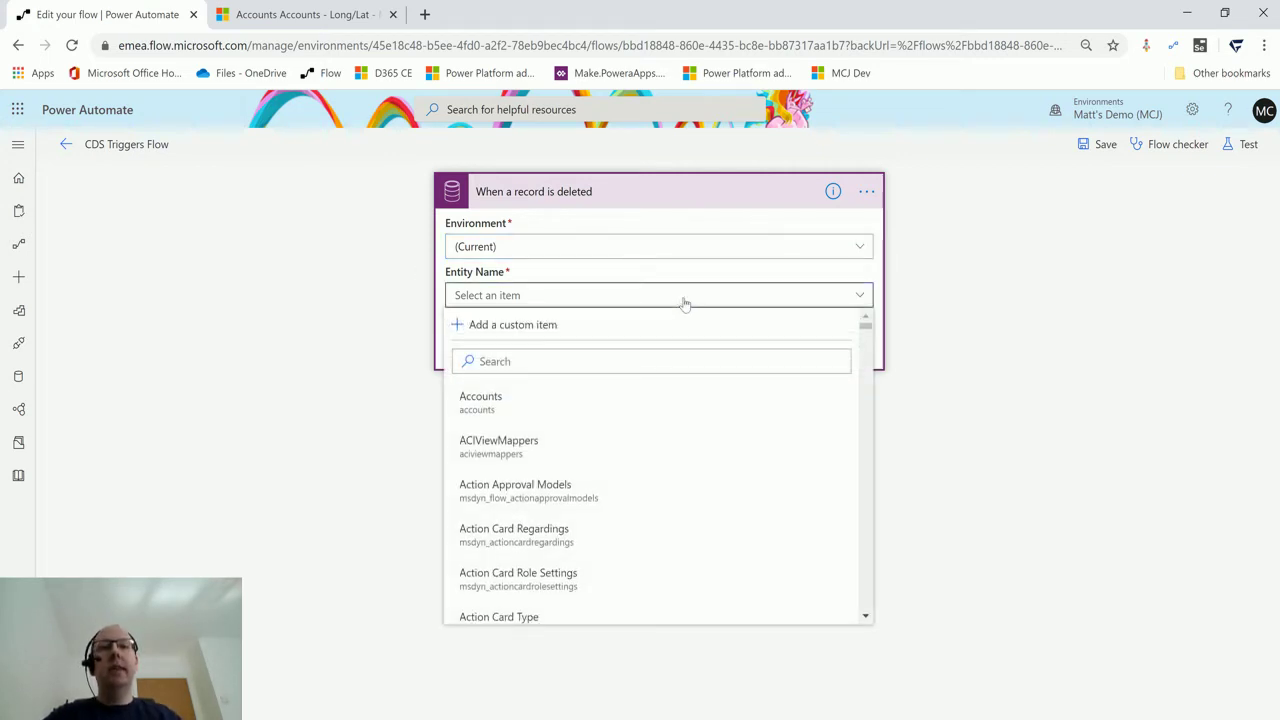
click(534, 410)
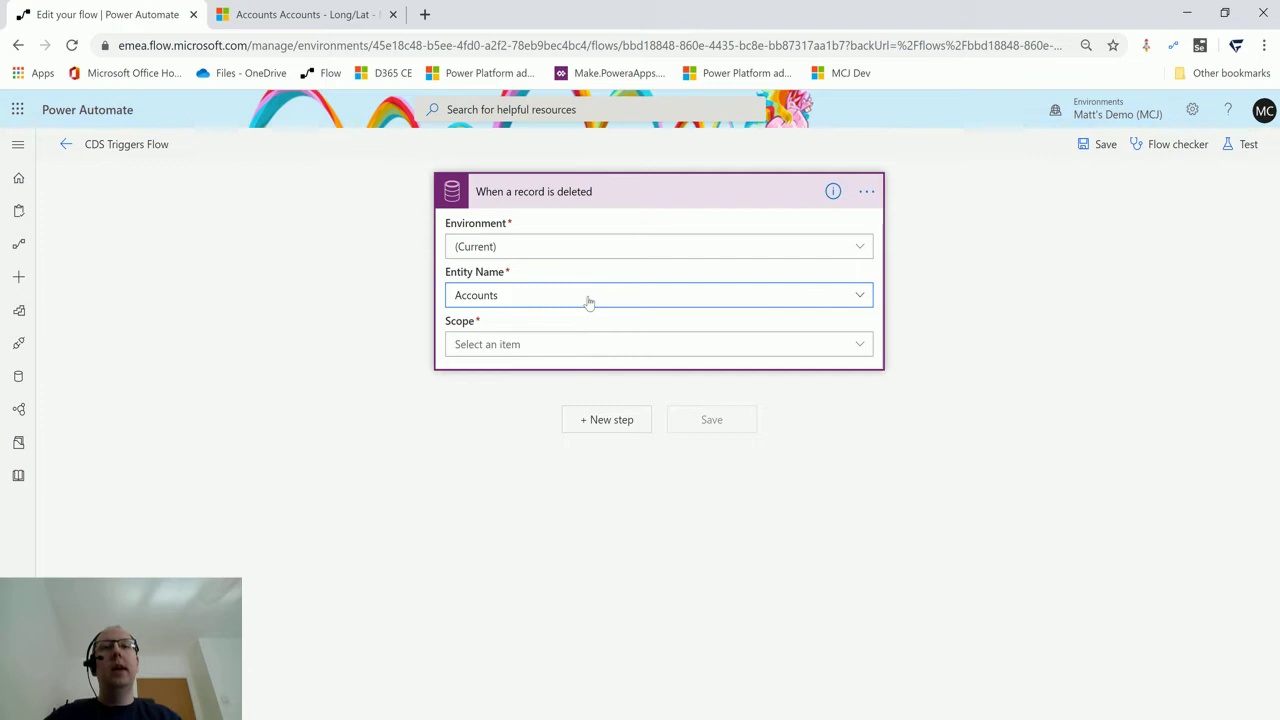
click(598, 354)
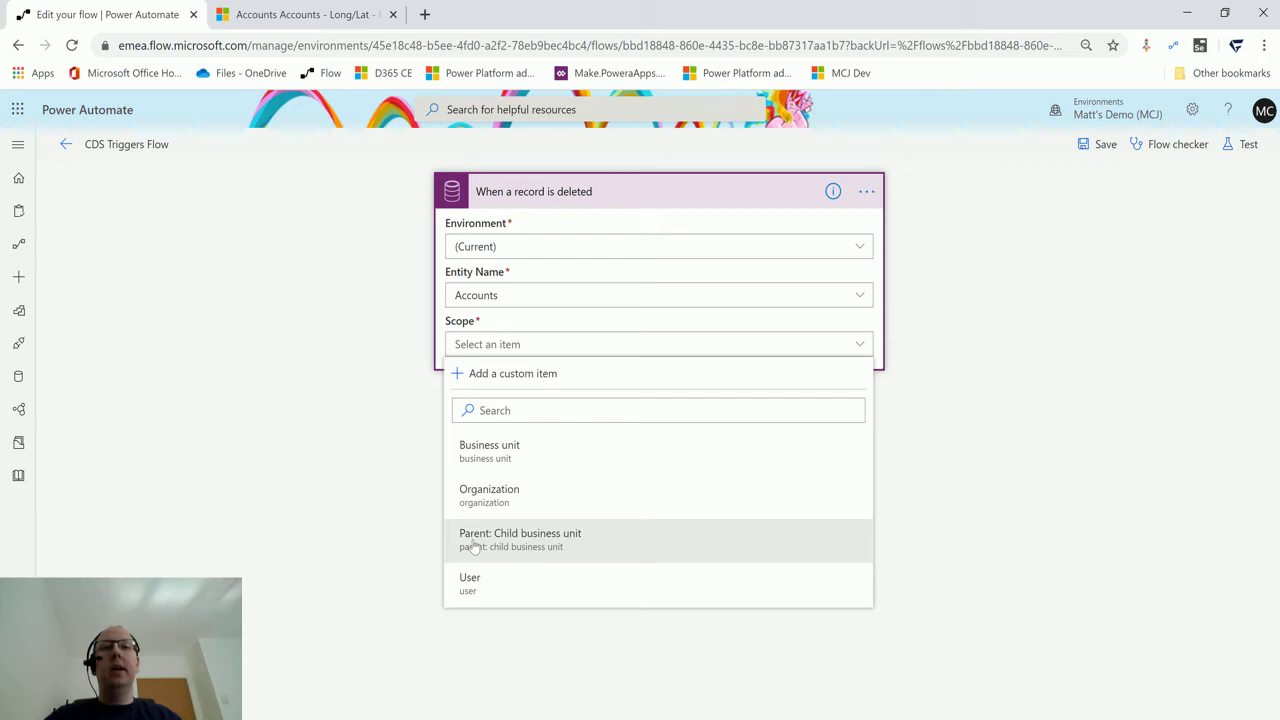
click(529, 504)
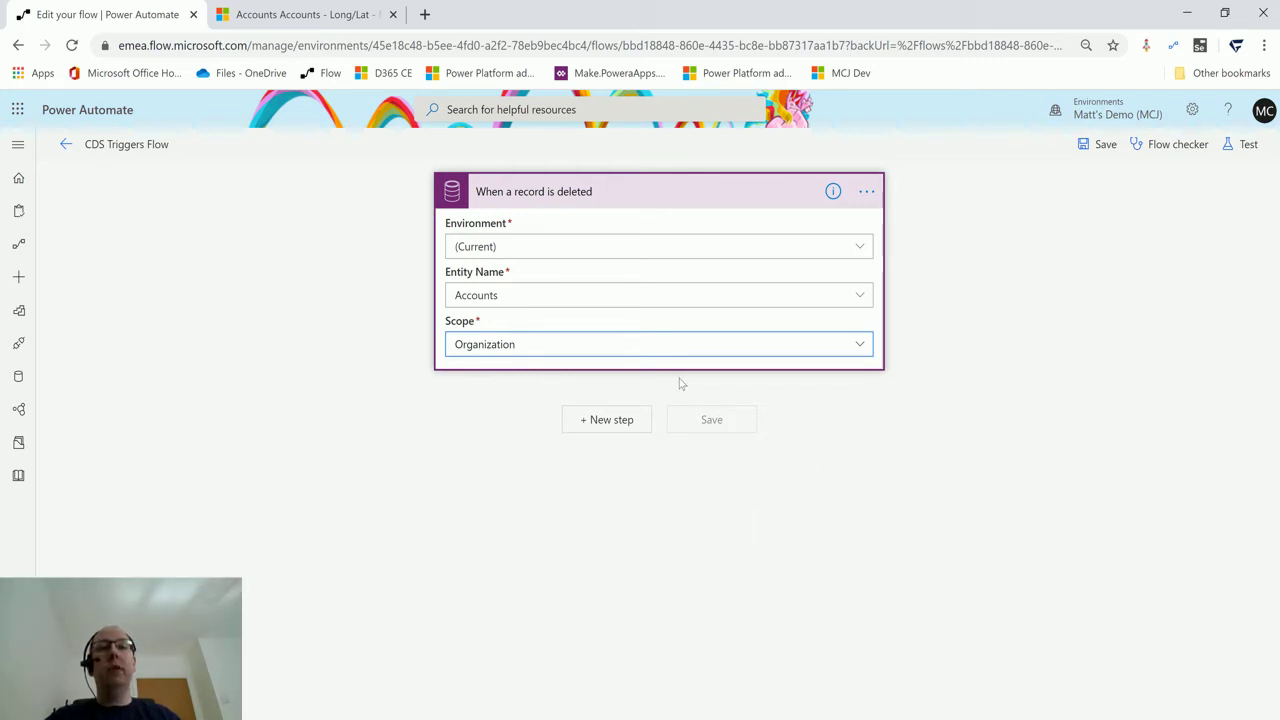
Add a Compose action as a new step after the trigger.
click(603, 422)
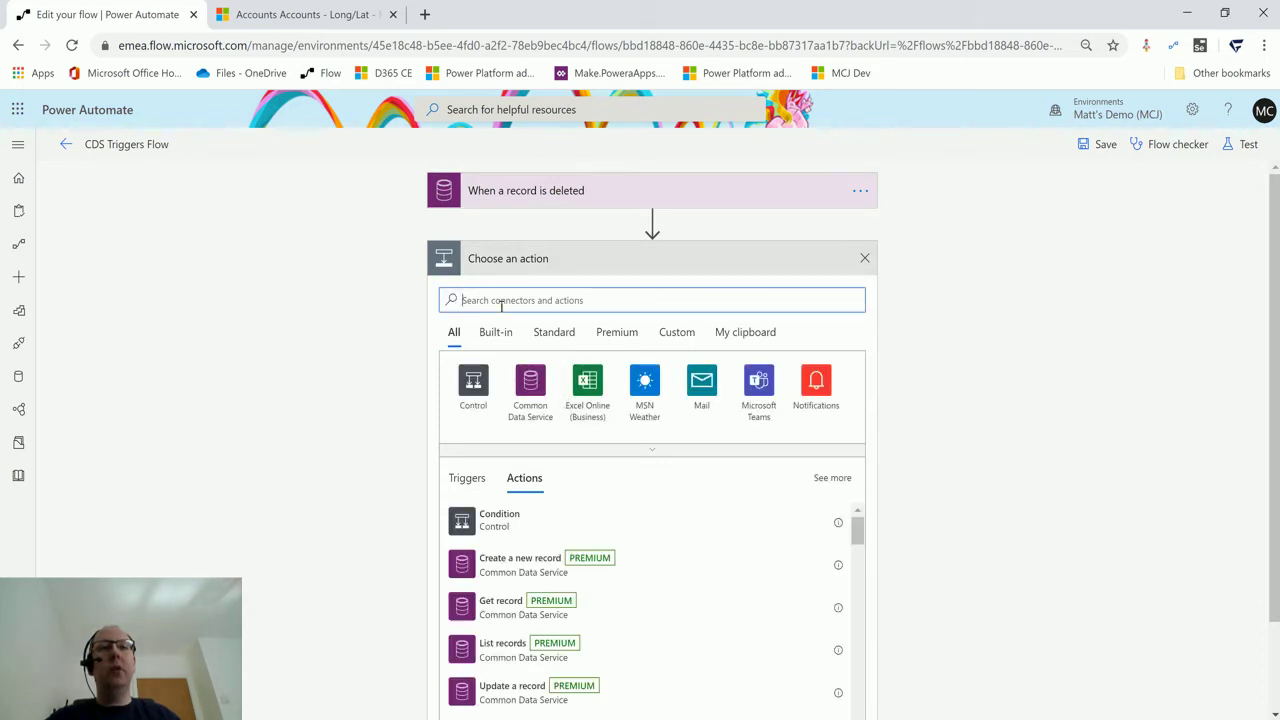
text(comp)
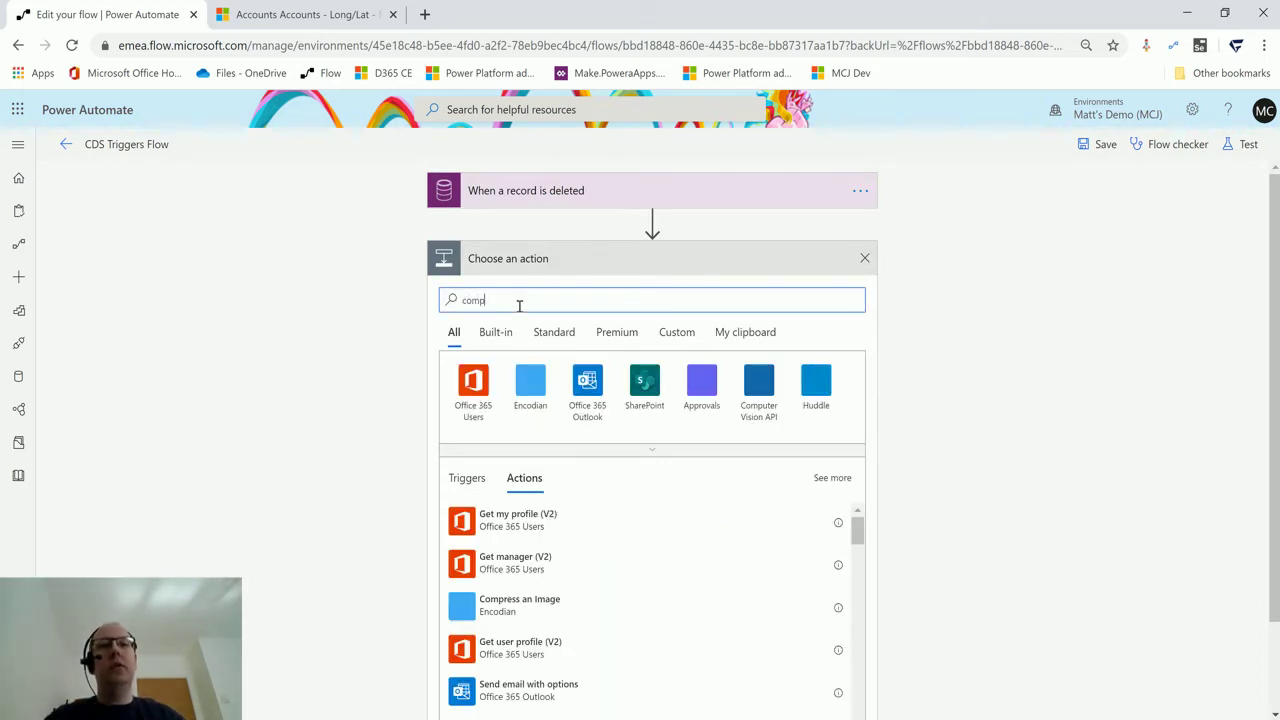
text(os)
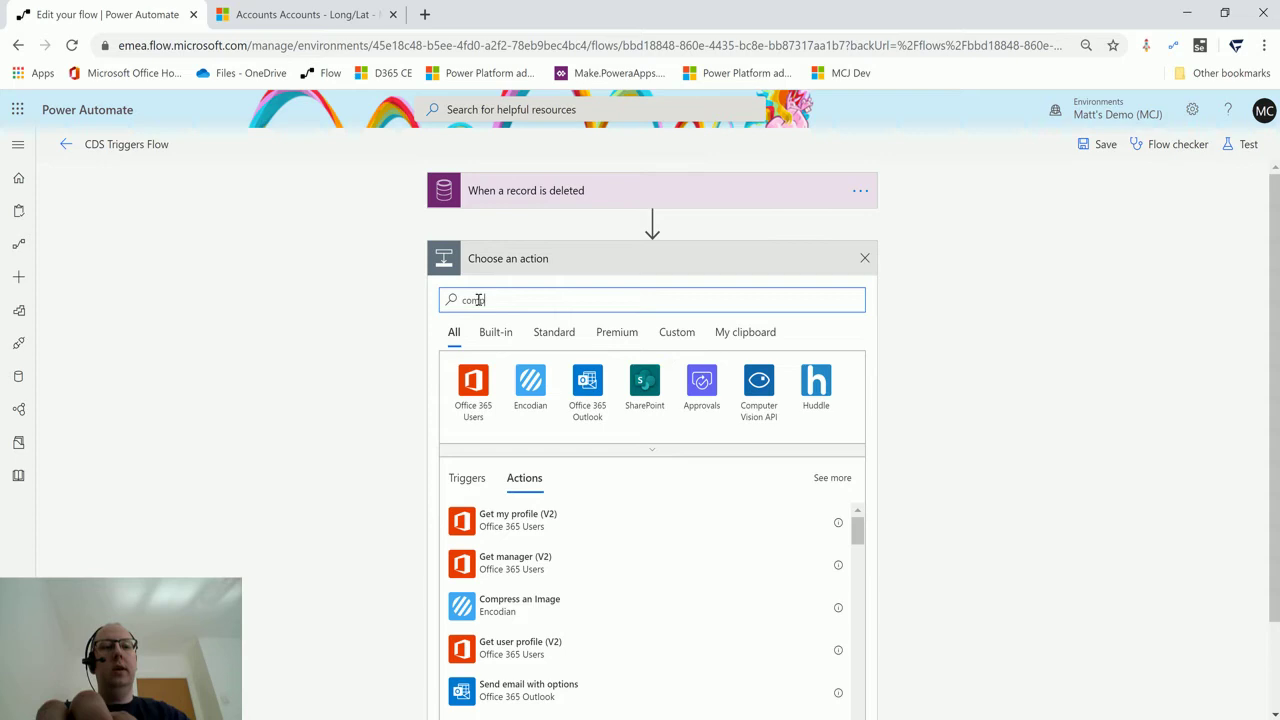
text(e)
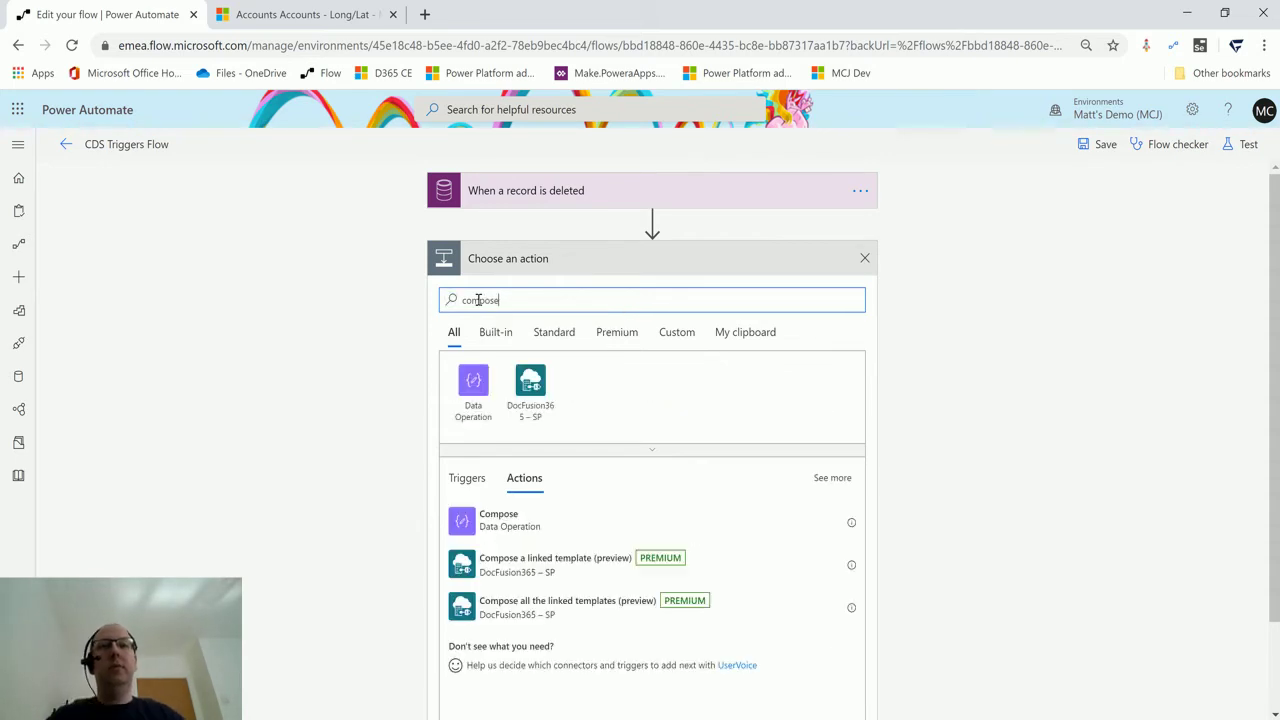
click(512, 522)
Insert the deleted record's Account Name dynamic value into the Compose Inputs.
click(529, 312)
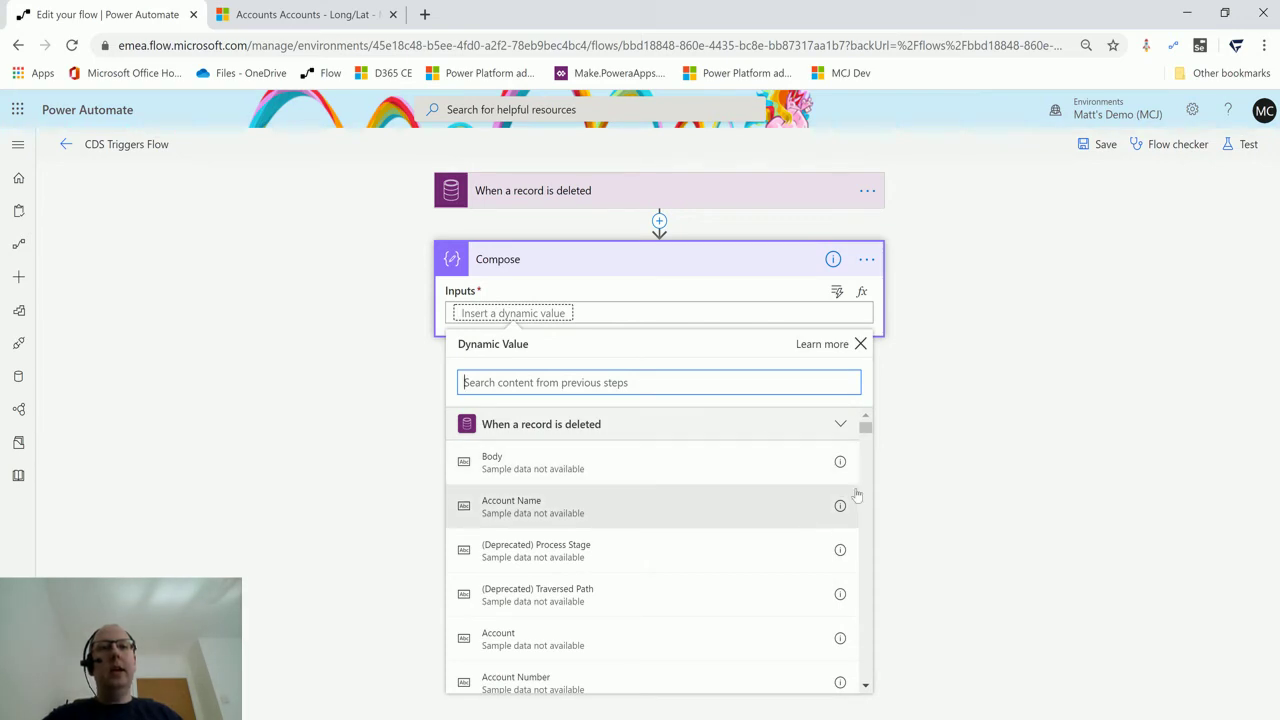
click(865, 430)
mouse_move(865, 435)
mouse_down()
mouse_move(869, 677)
mouse_move(852, 365)
mouse_move(860, 443)
mouse_move(862, 420)
mouse_up()
click(583, 383)
text(account nam)
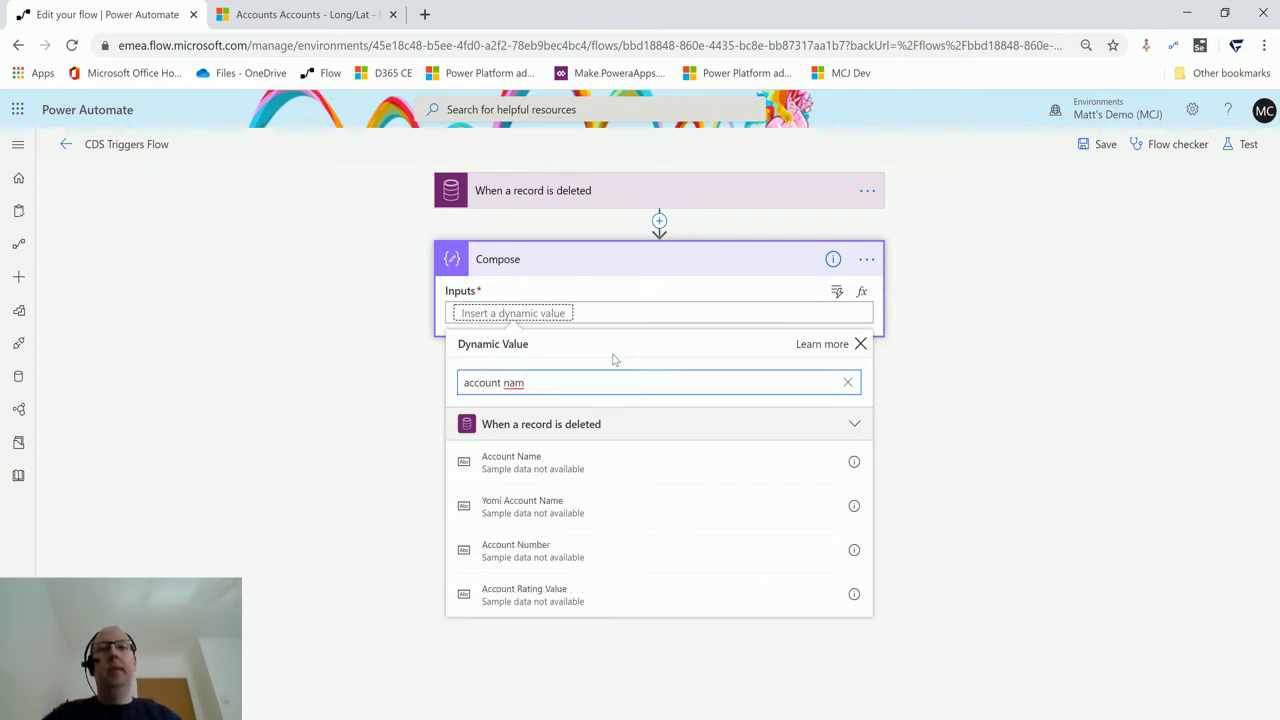
click(515, 462)
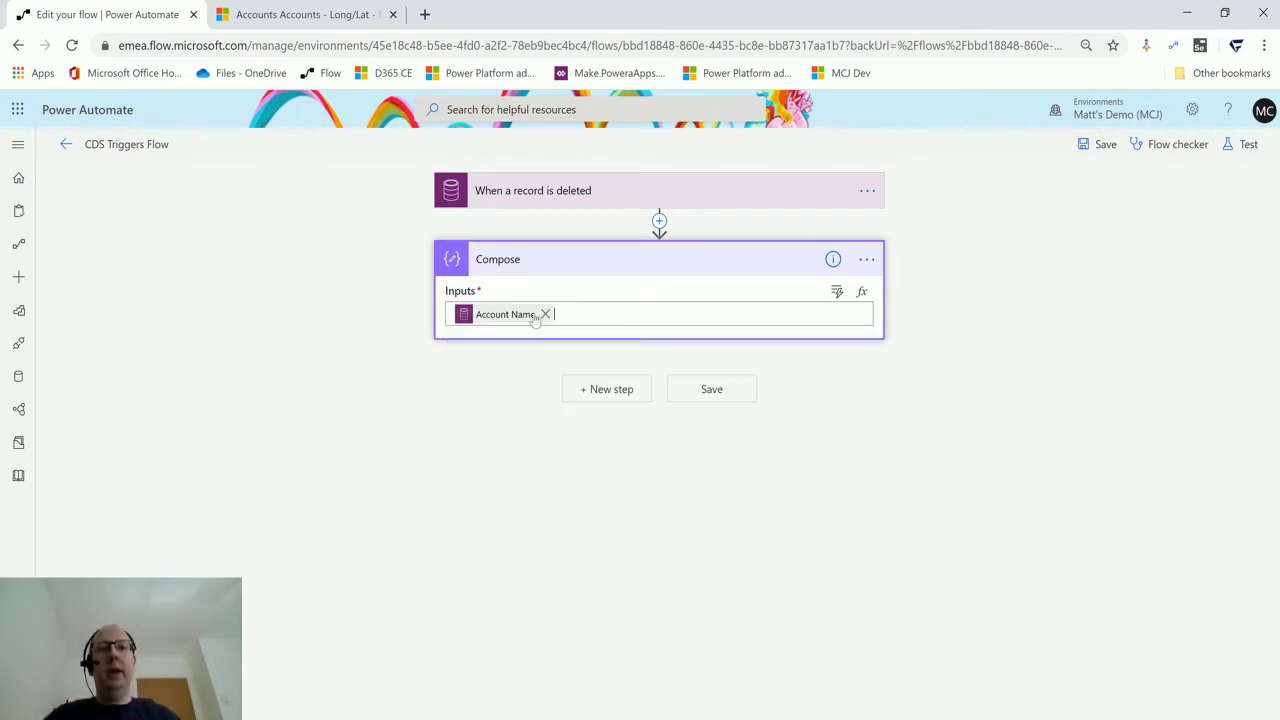
click(576, 199)
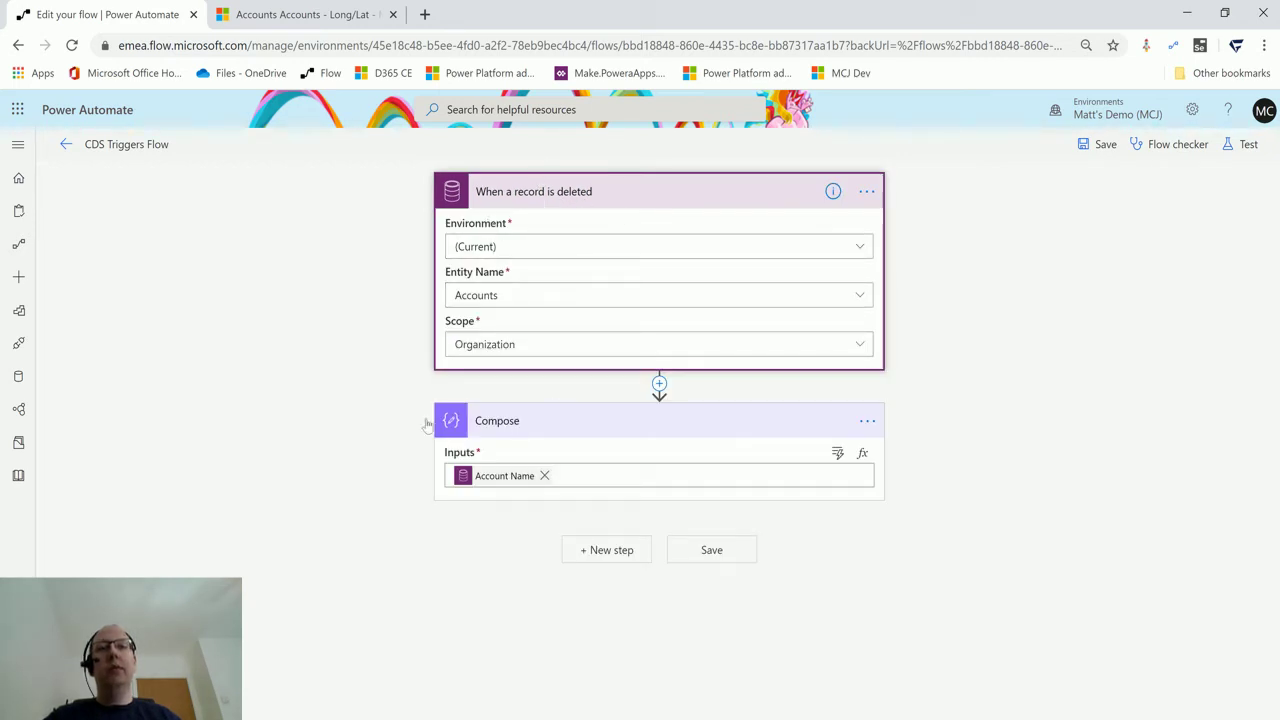
Save and test the flow, choosing to perform the trigger action manually.
mouse_move(471, 479)
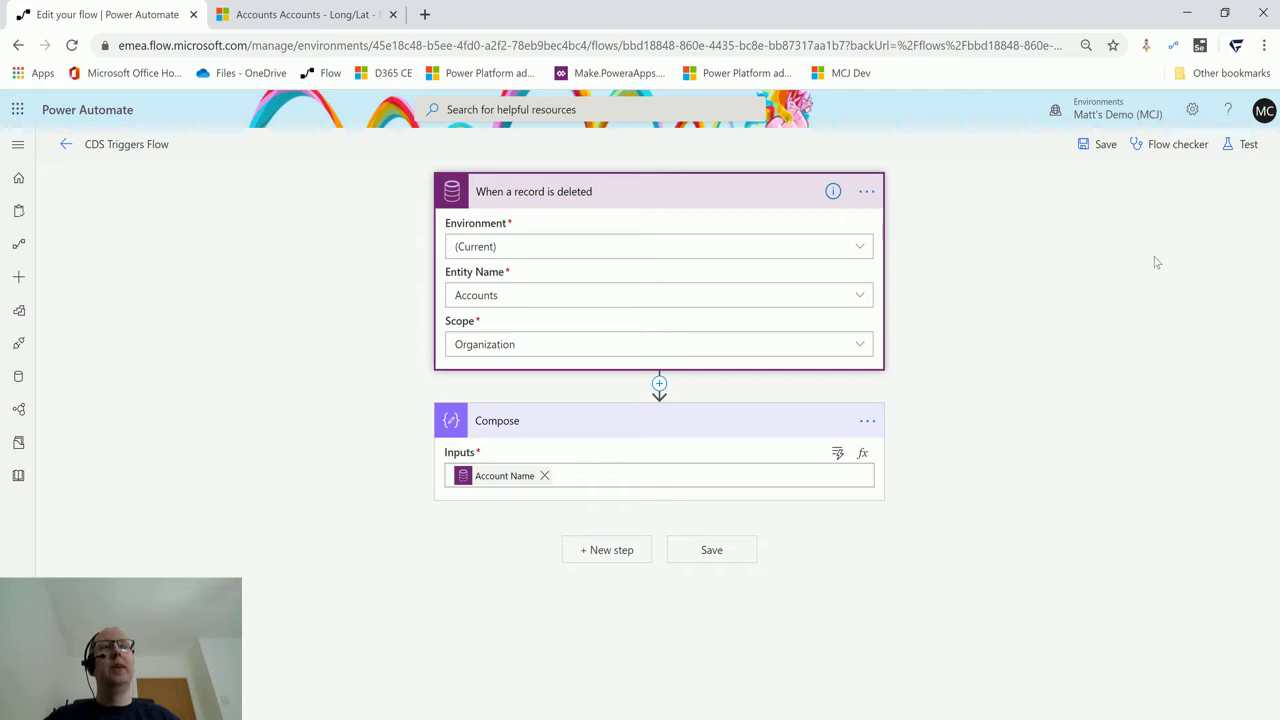
click(1240, 146)
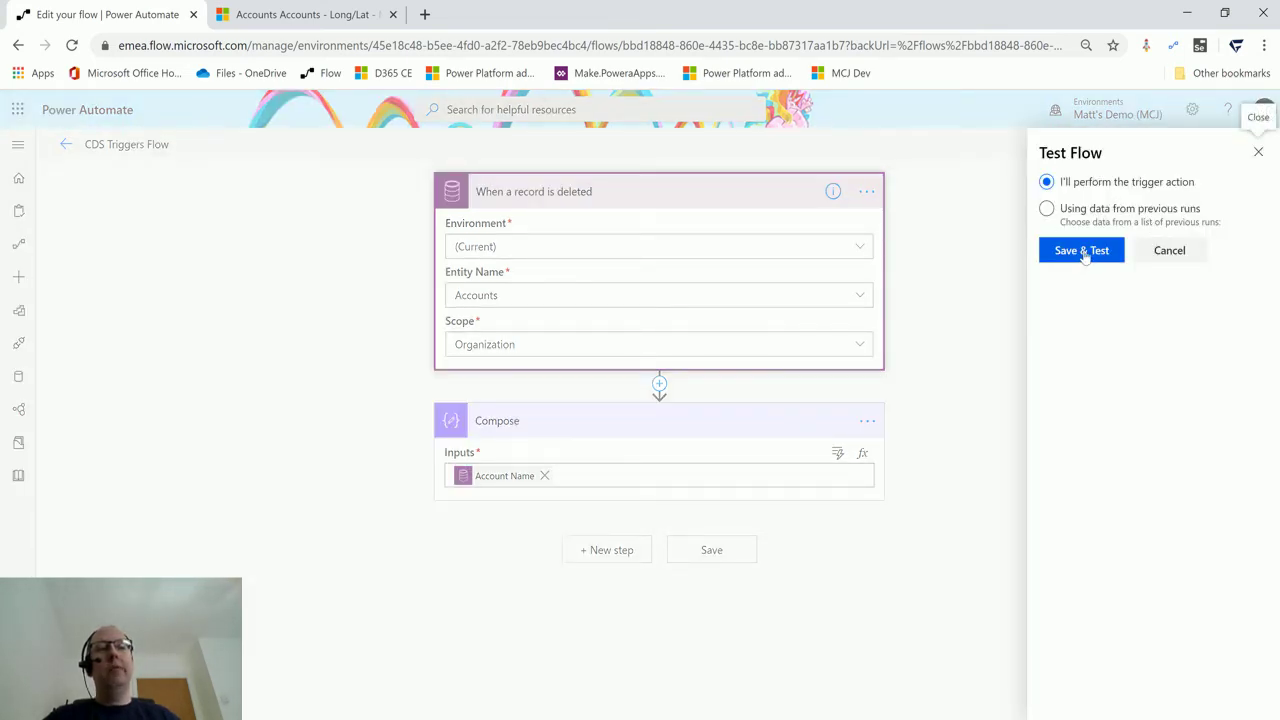
click(1084, 253)
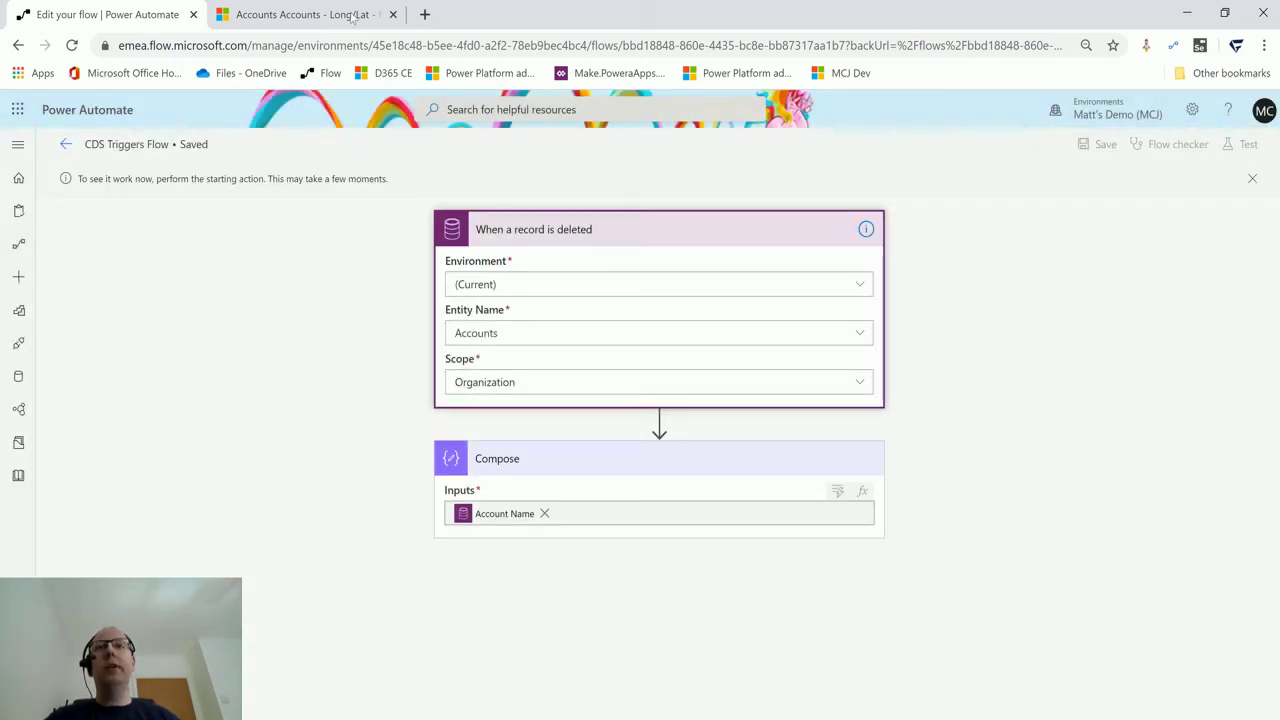
Delete the Test Account 2 record from the Dynamics 365 Accounts list.
click(307, 15)
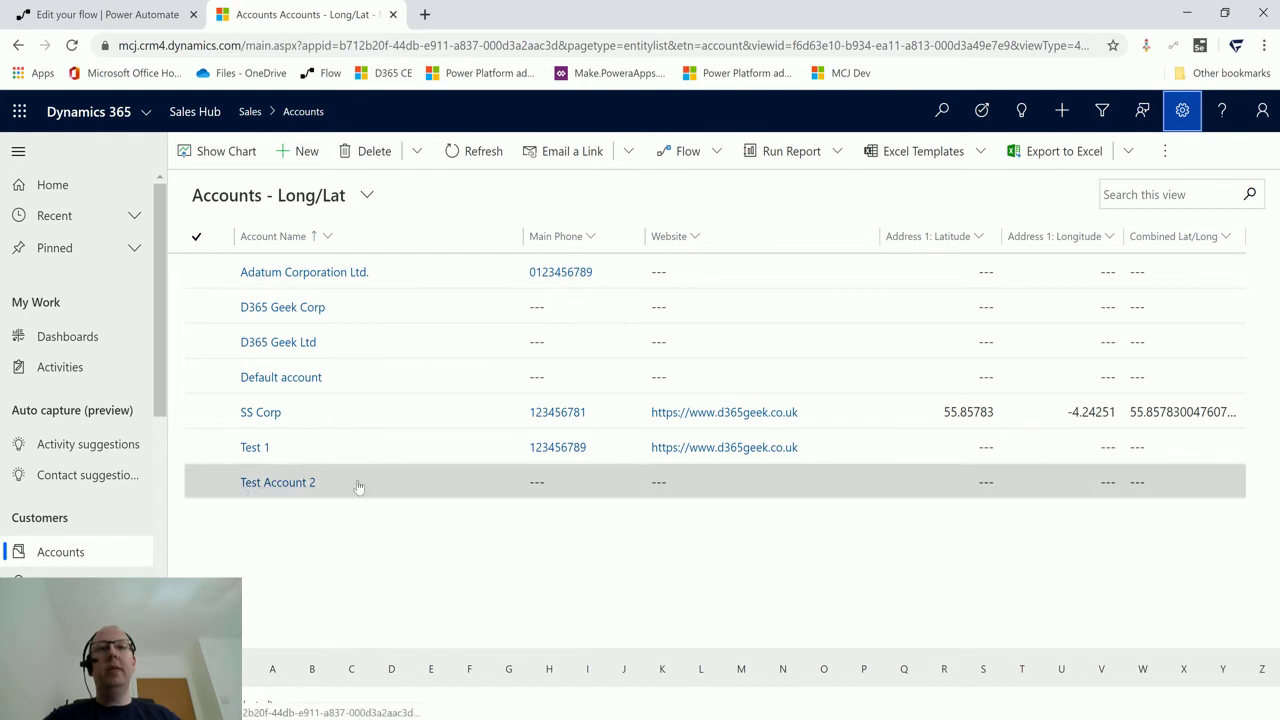
click(197, 482)
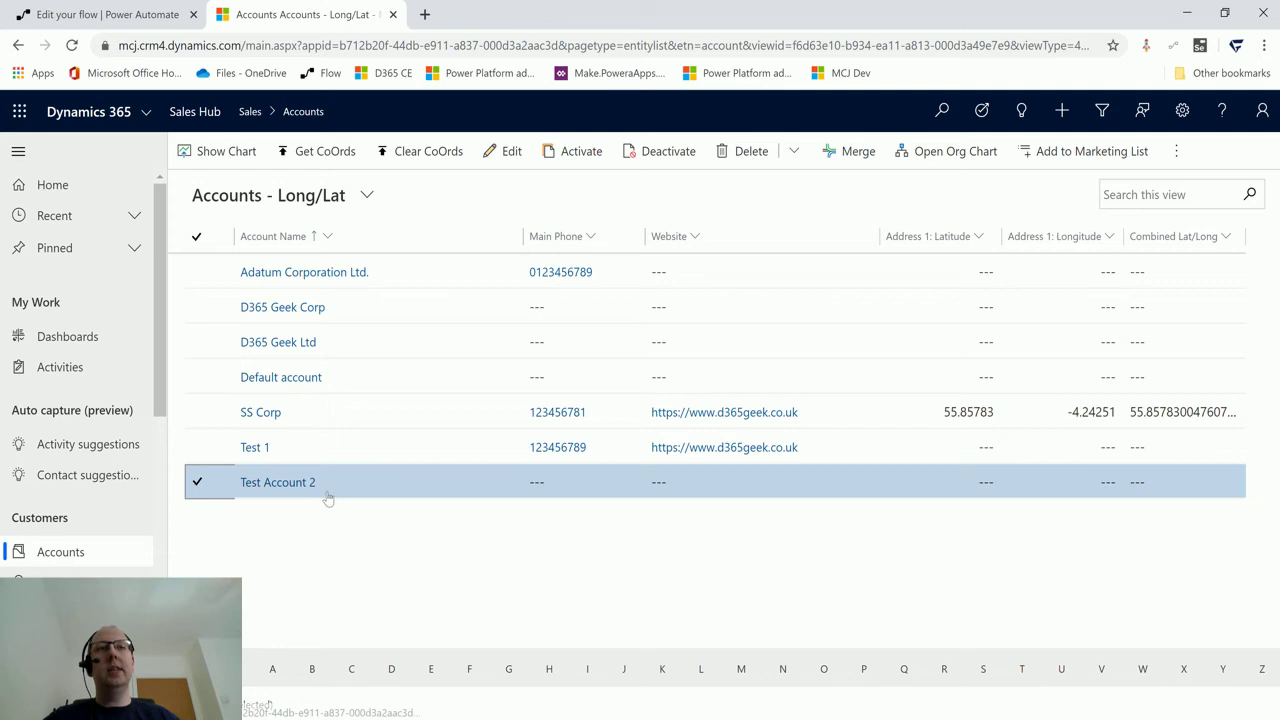
click(755, 153)
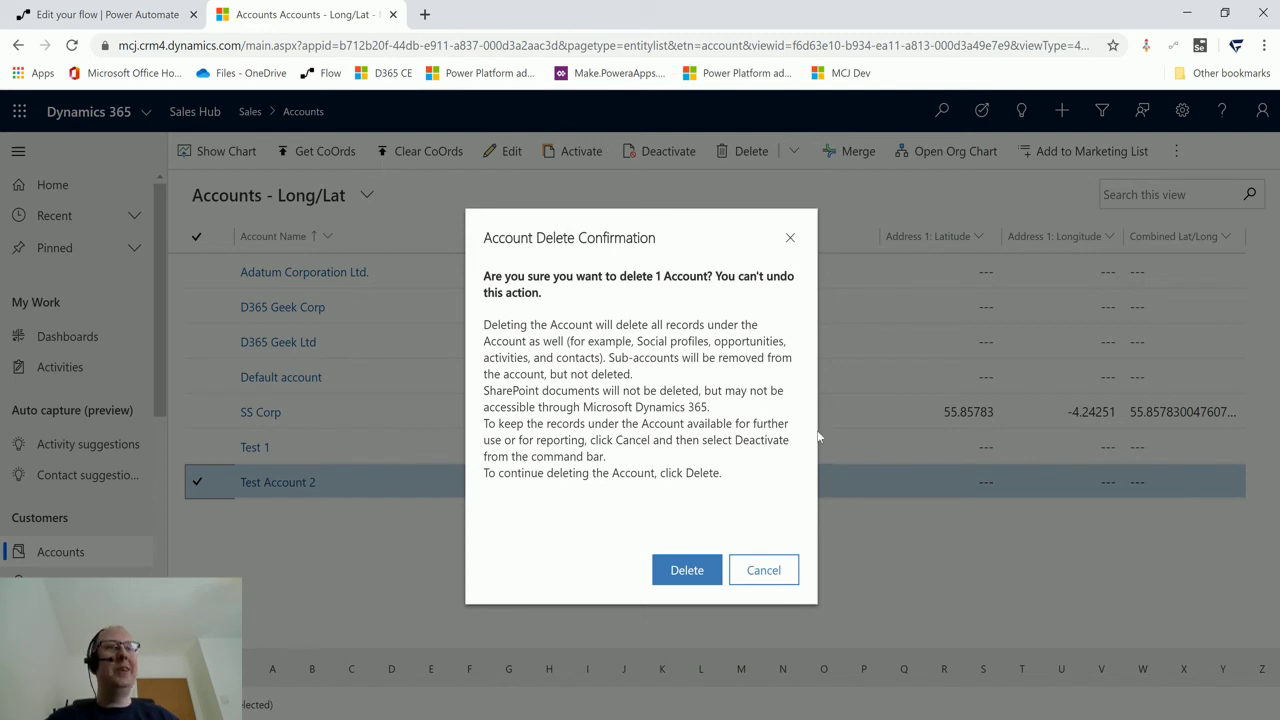
click(701, 572)
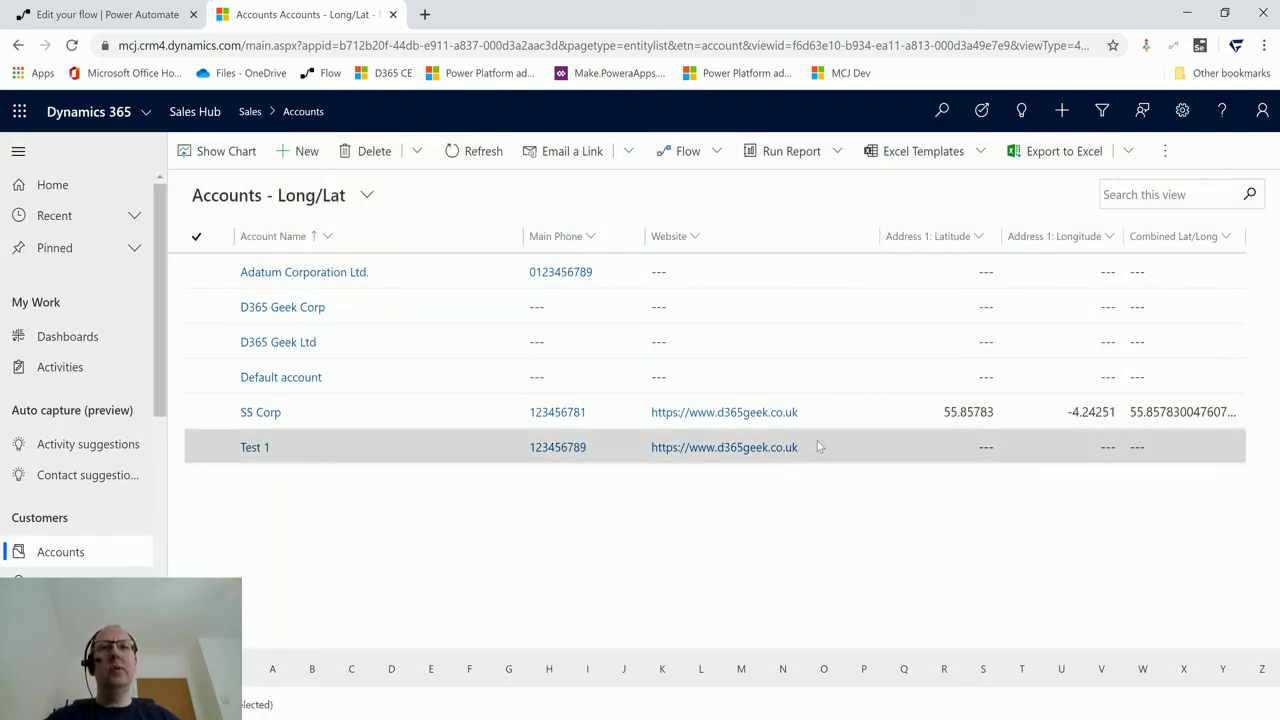
Return to the flow's run and check the deletion trigger's inputs and outputs.
click(100, 14)
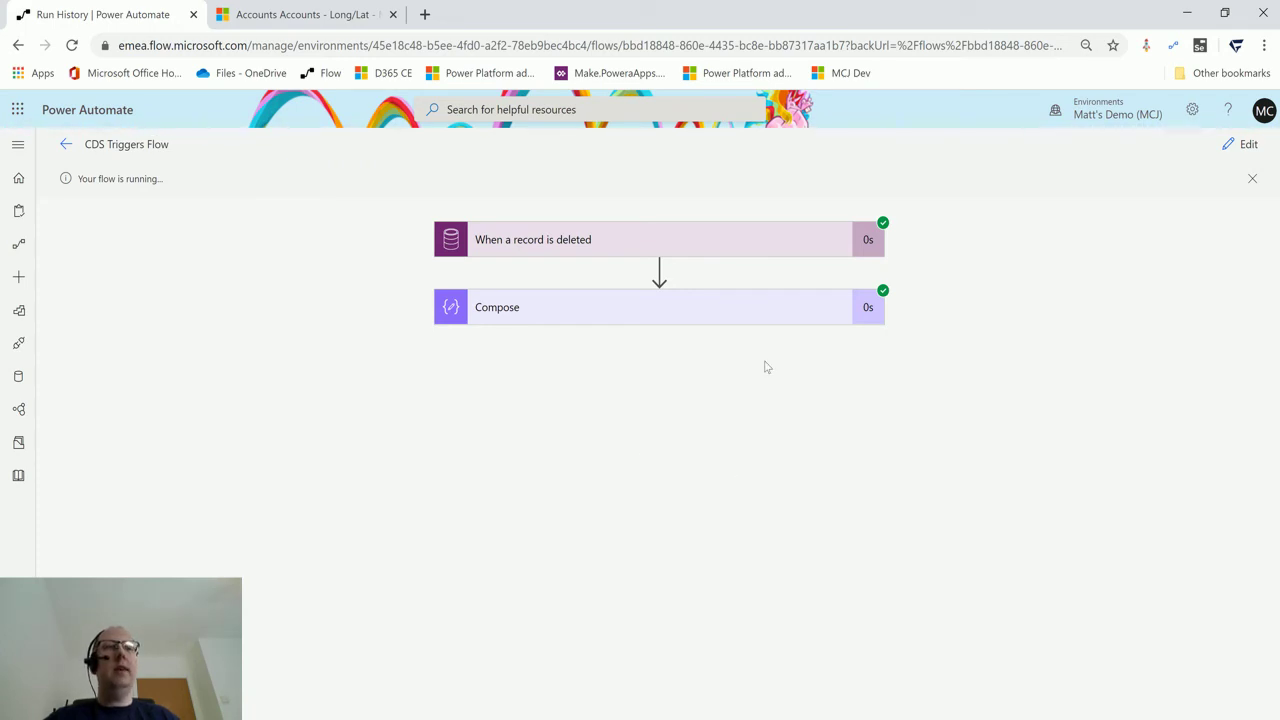
click(684, 245)
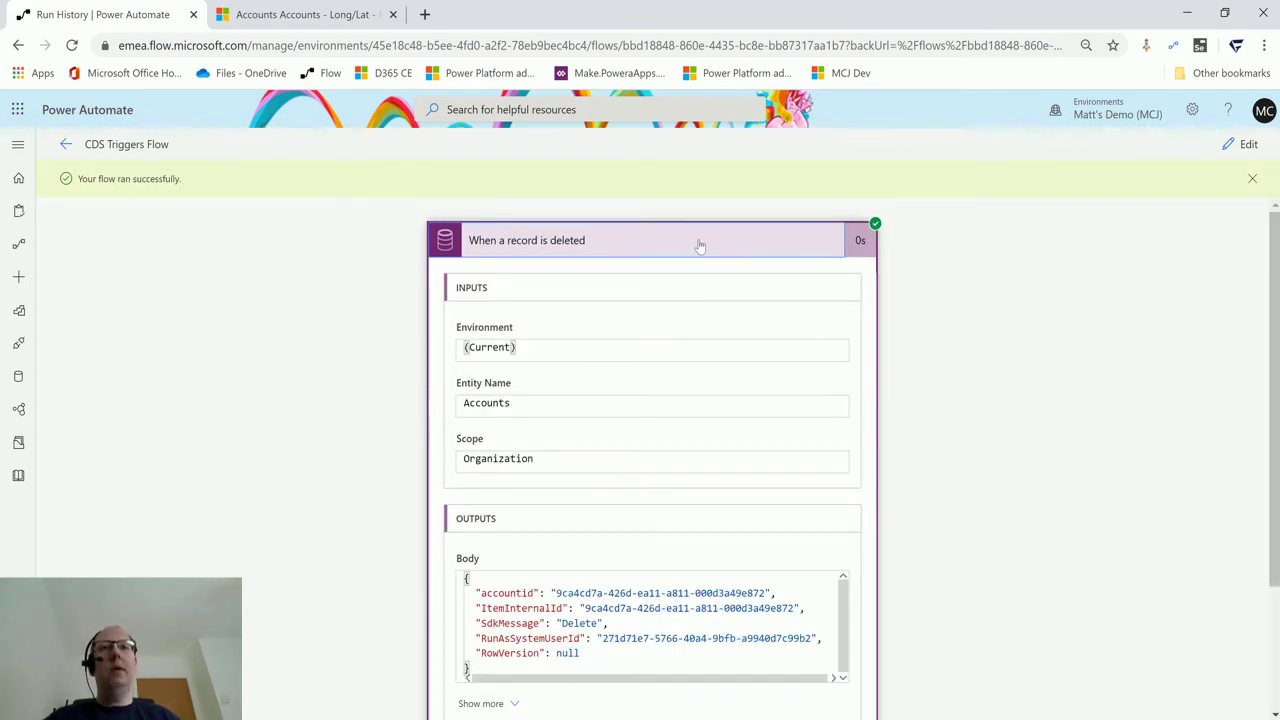
click(699, 245)
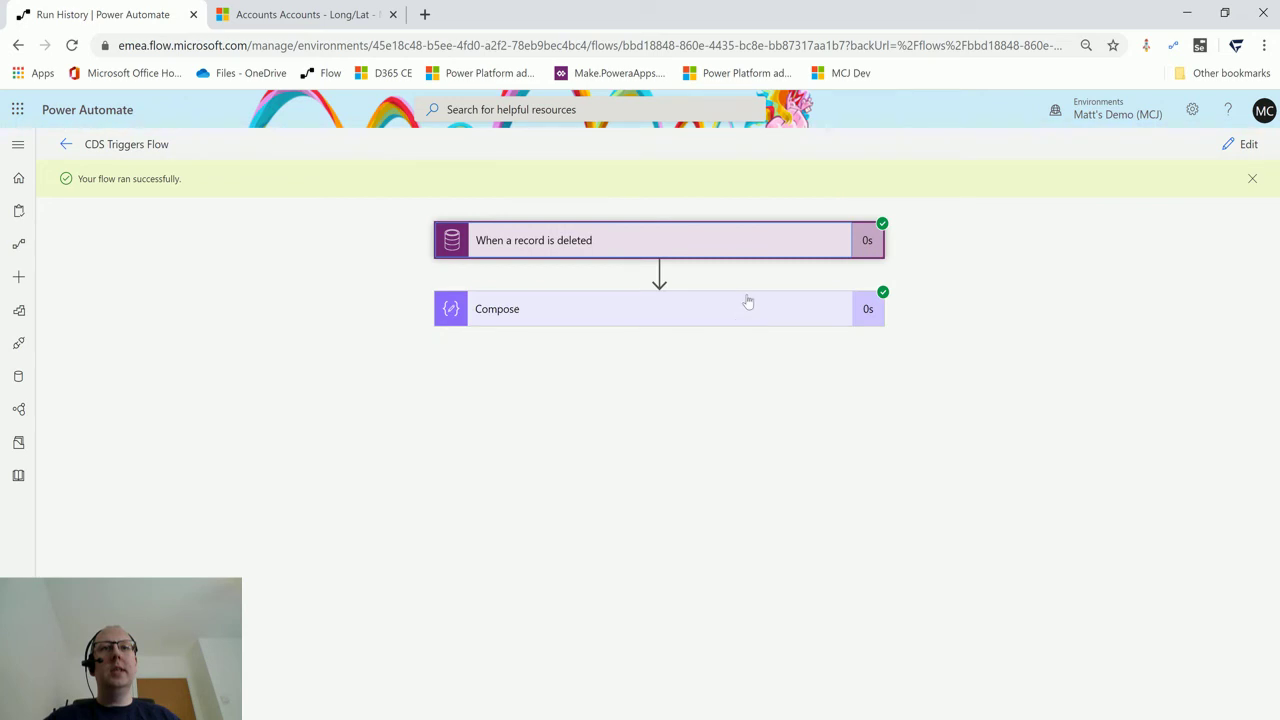
Expand the Compose step's inputs and outputs, try downloading them, then reopen the trigger details.
click(680, 308)
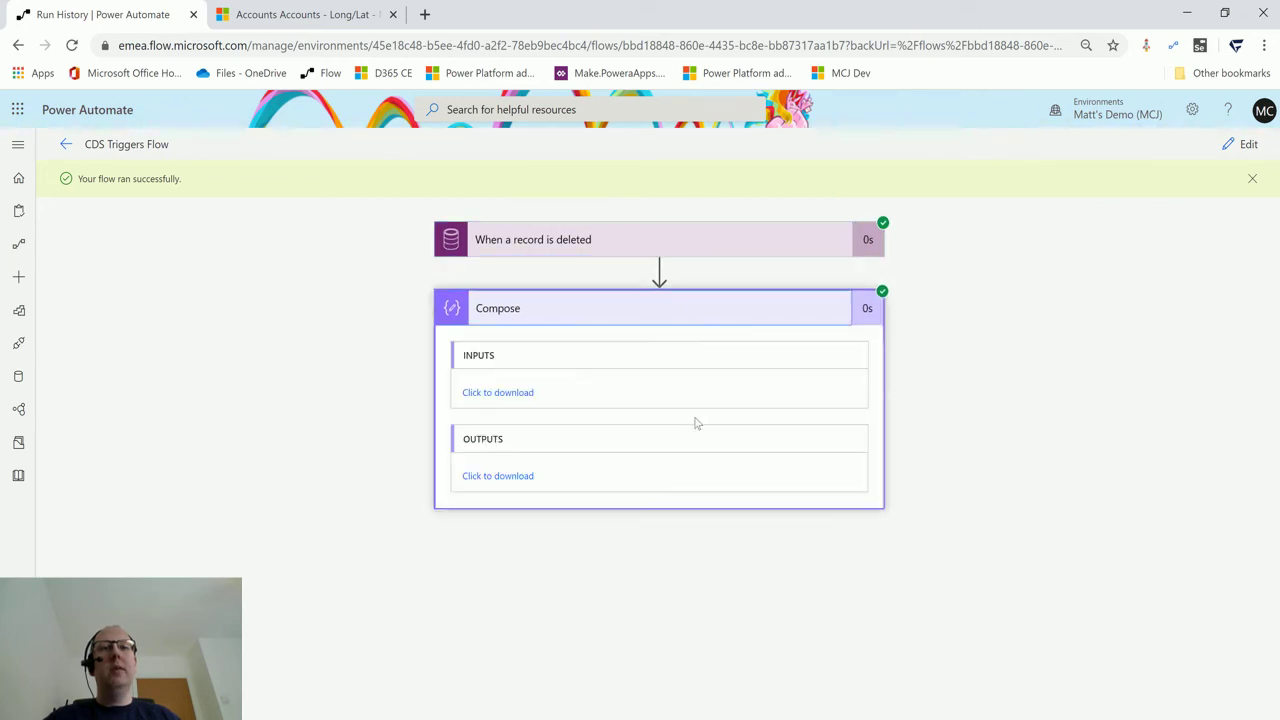
click(486, 394)
click(391, 13)
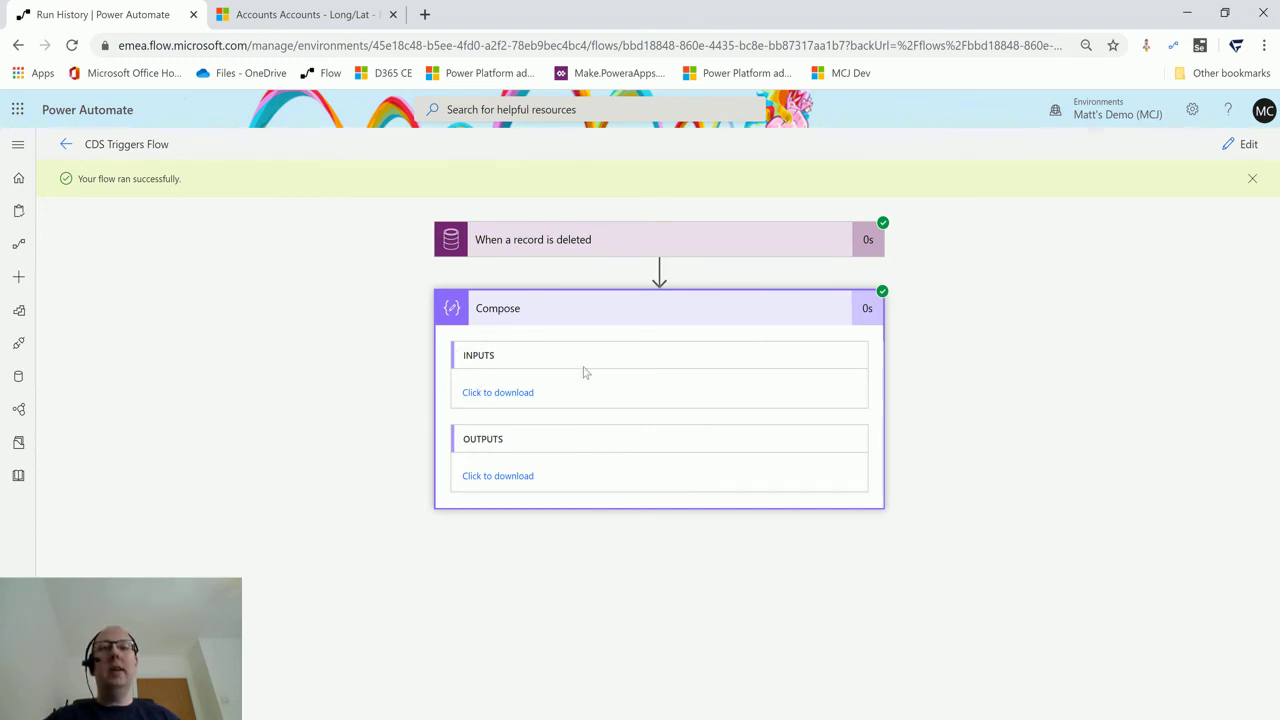
click(697, 246)
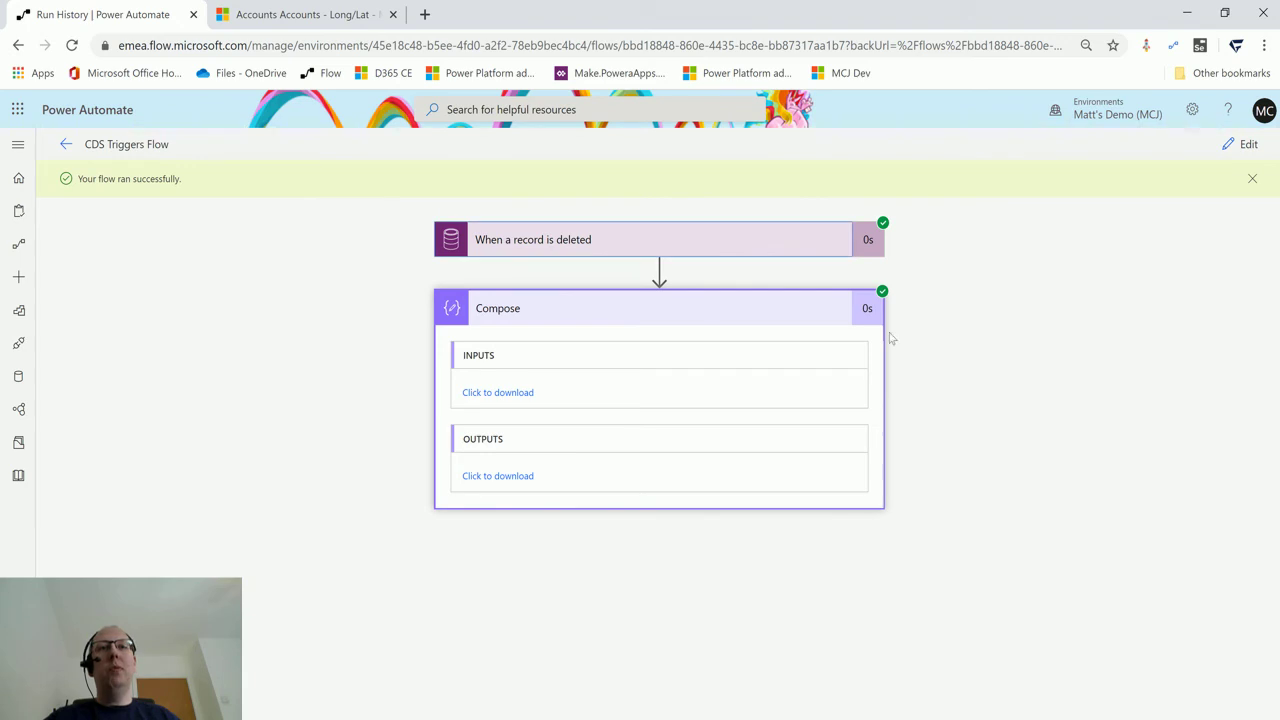
Show more of the trigger's output Body and review the Account ID and Compose results.
scroll(1062, 412, down, 2)
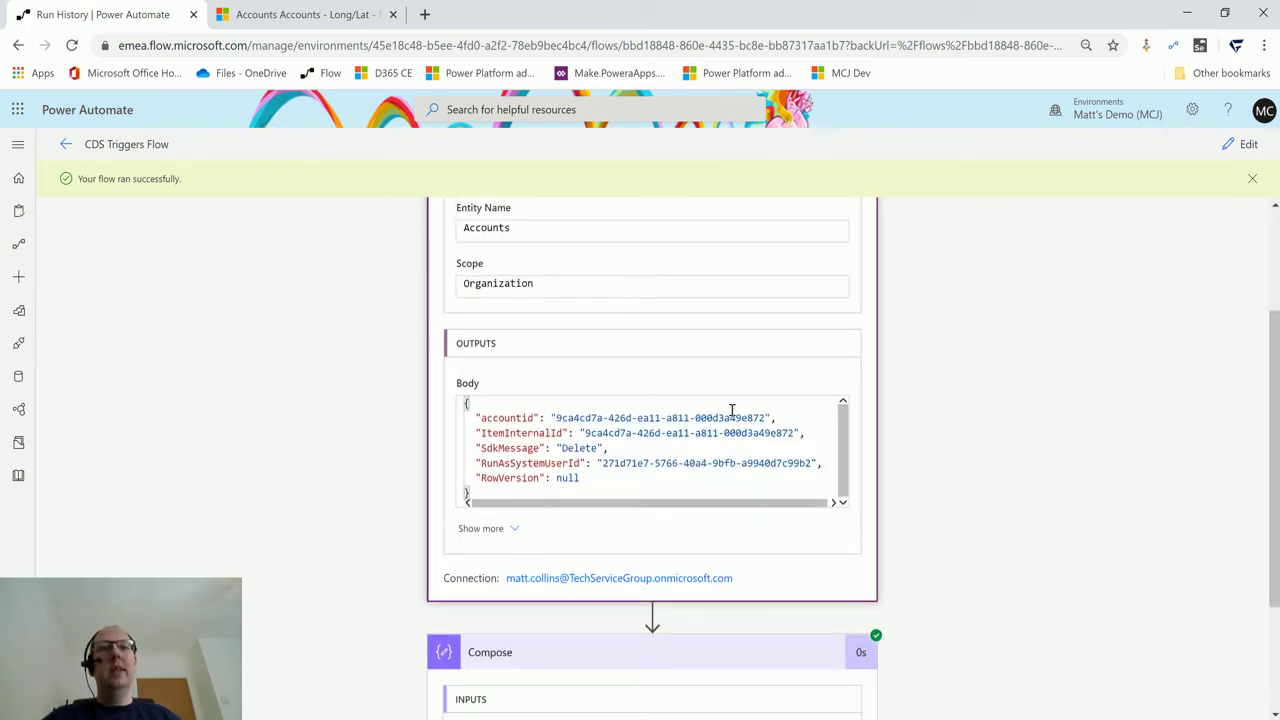
click(485, 528)
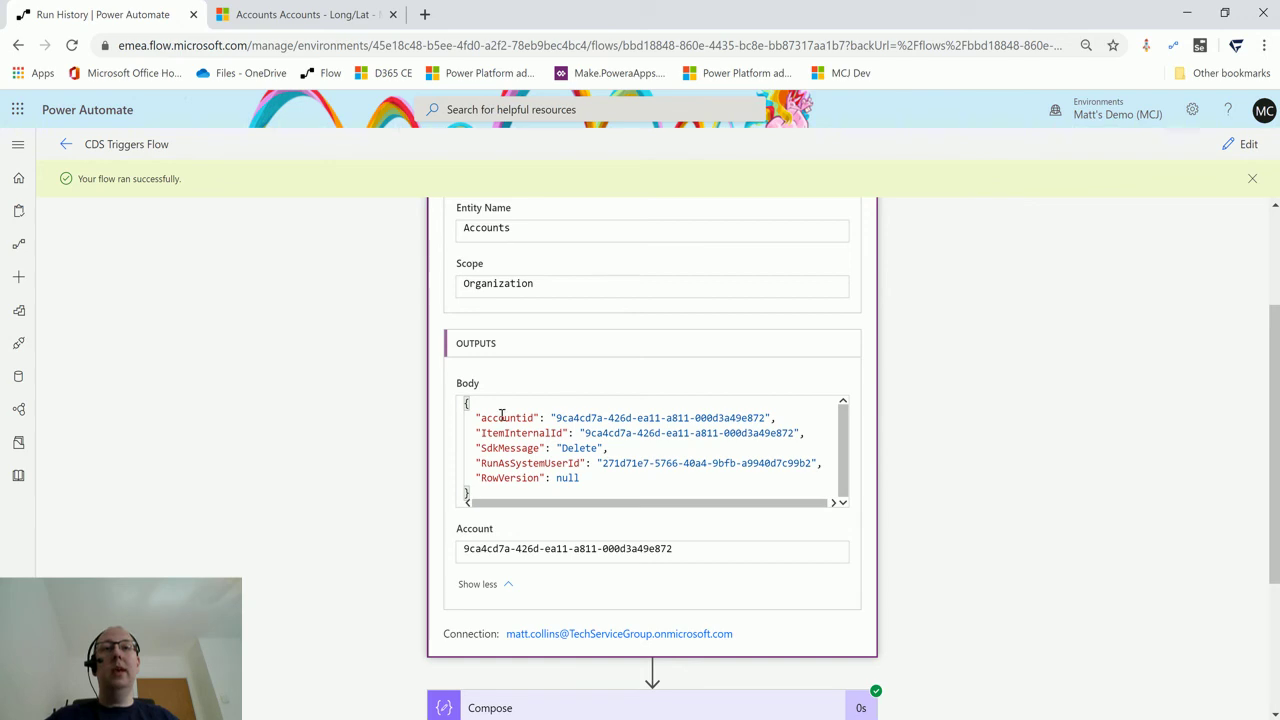
scroll(590, 510, up, 1)
scroll(595, 510, up, 1)
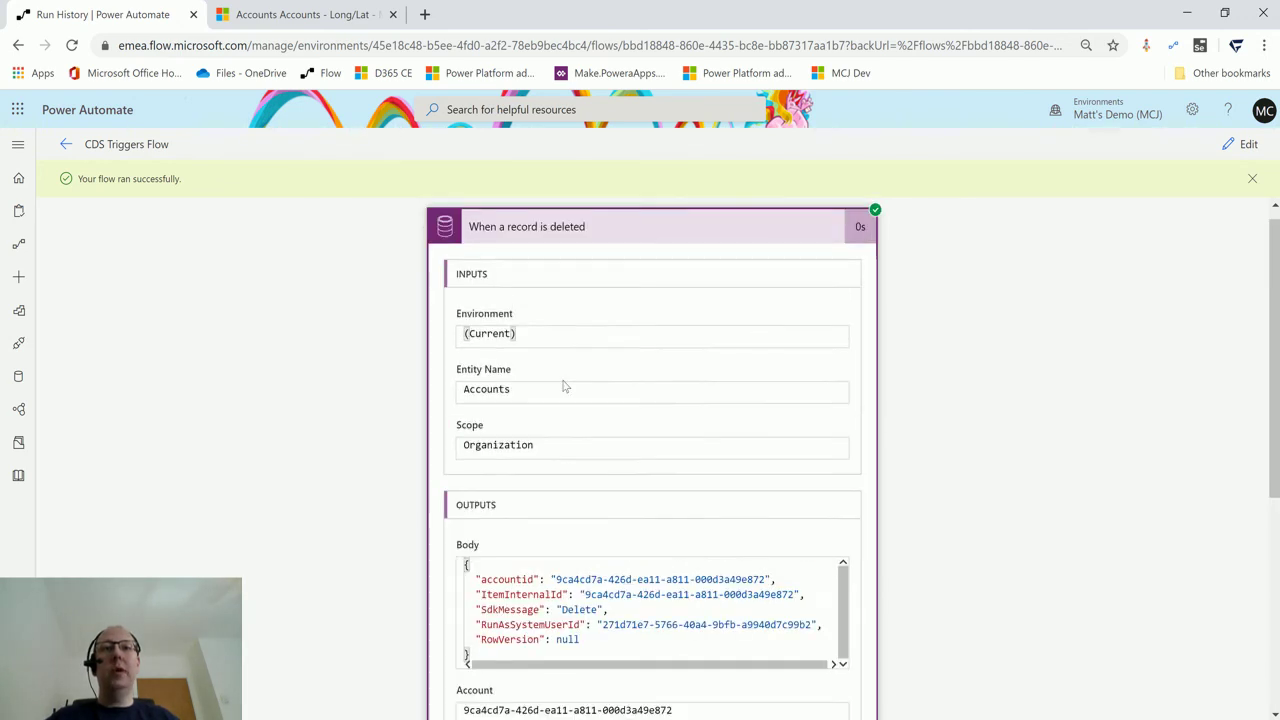
scroll(725, 400, down, 3)
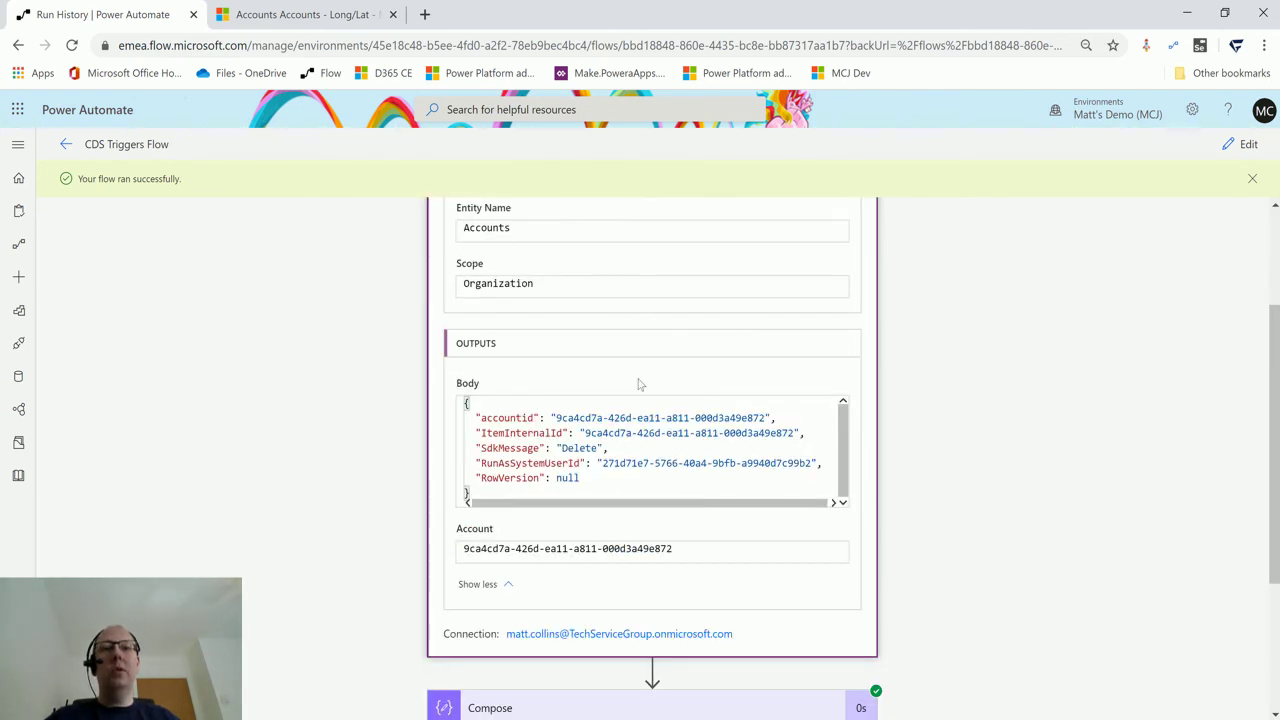
scroll(625, 450, down, 1)
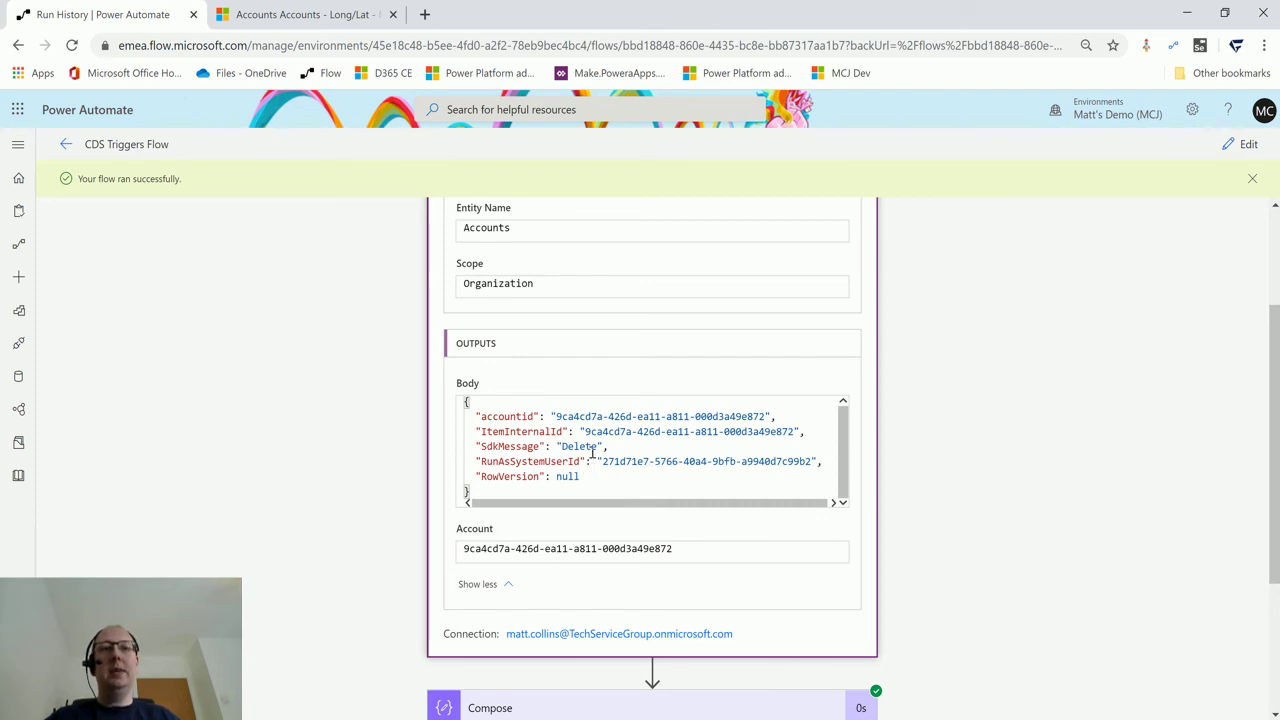
scroll(786, 423, down, 3)
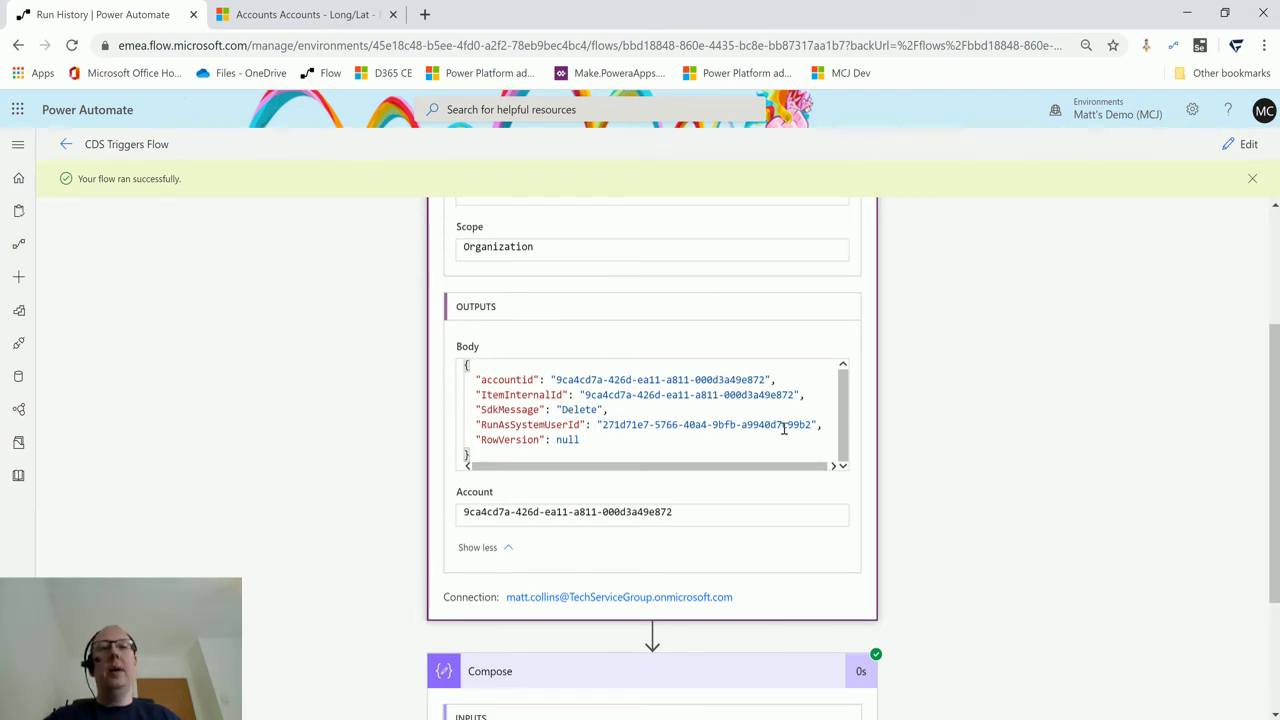
scroll(950, 438, down, 1)
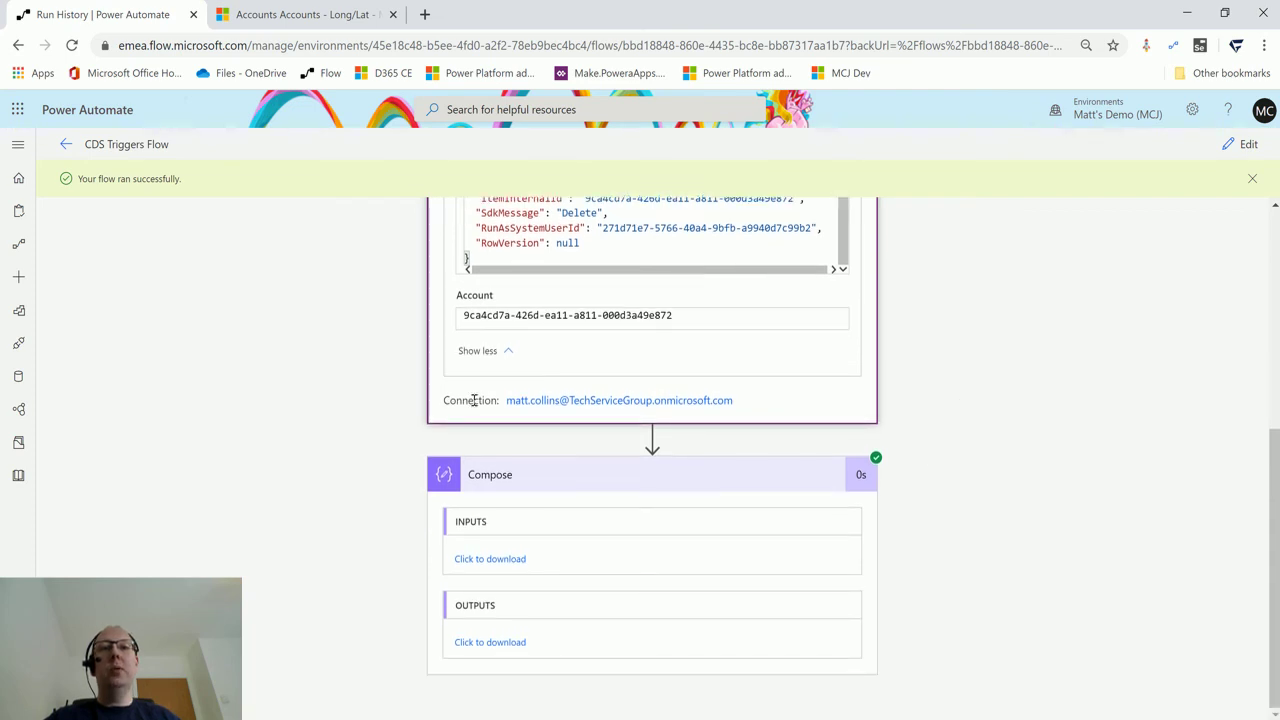
scroll(775, 357, up, 2)
scroll(760, 537, down, 2)
scroll(911, 520, up, 7)
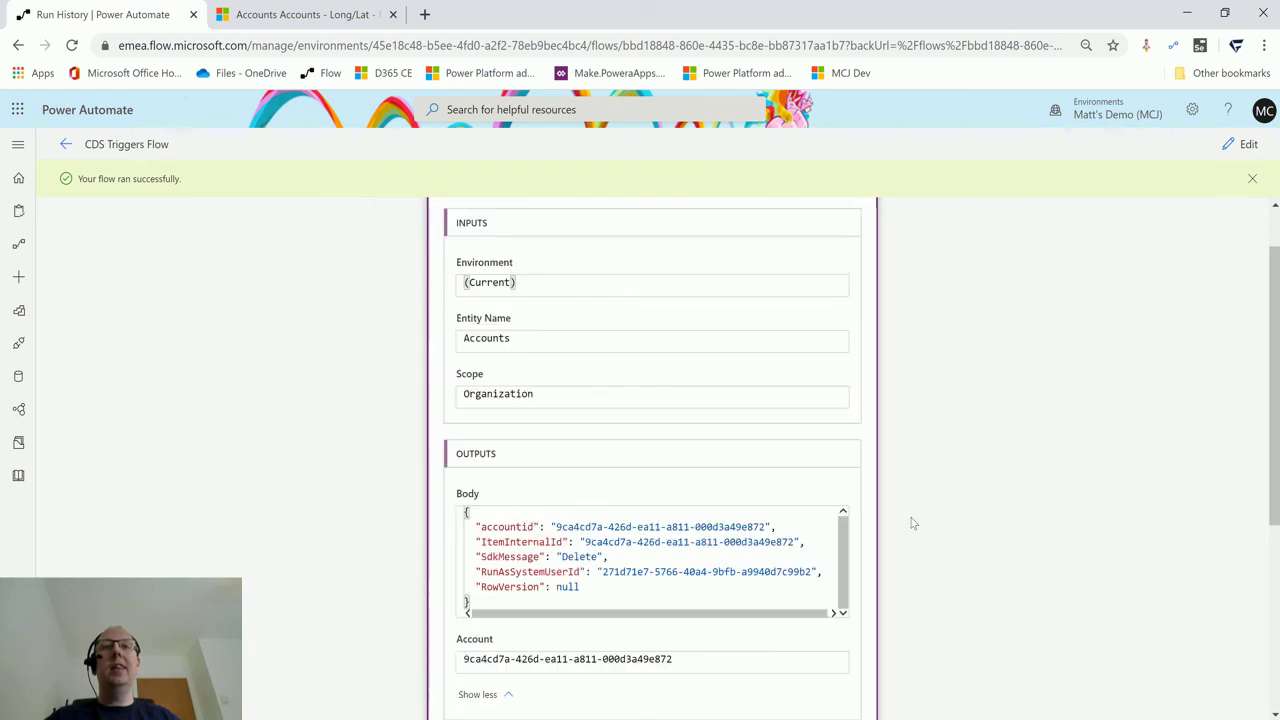
scroll(886, 449, down, 4)
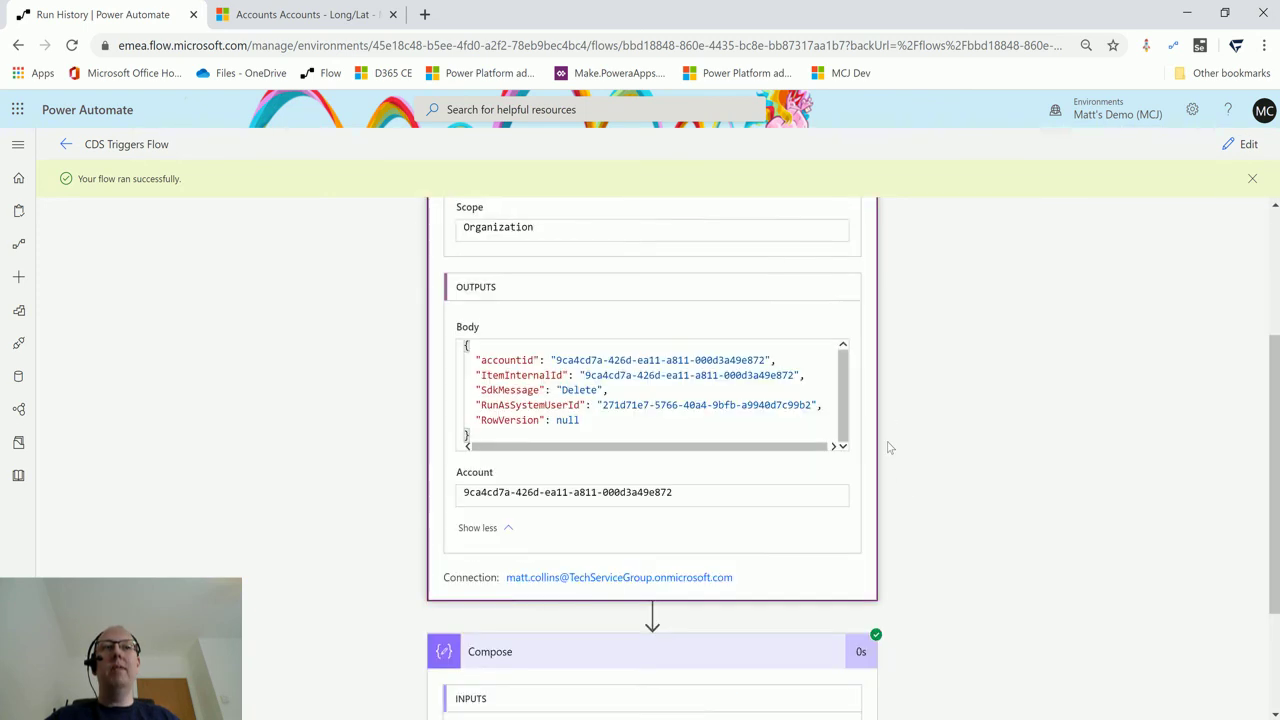
scroll(433, 553, down, 2)
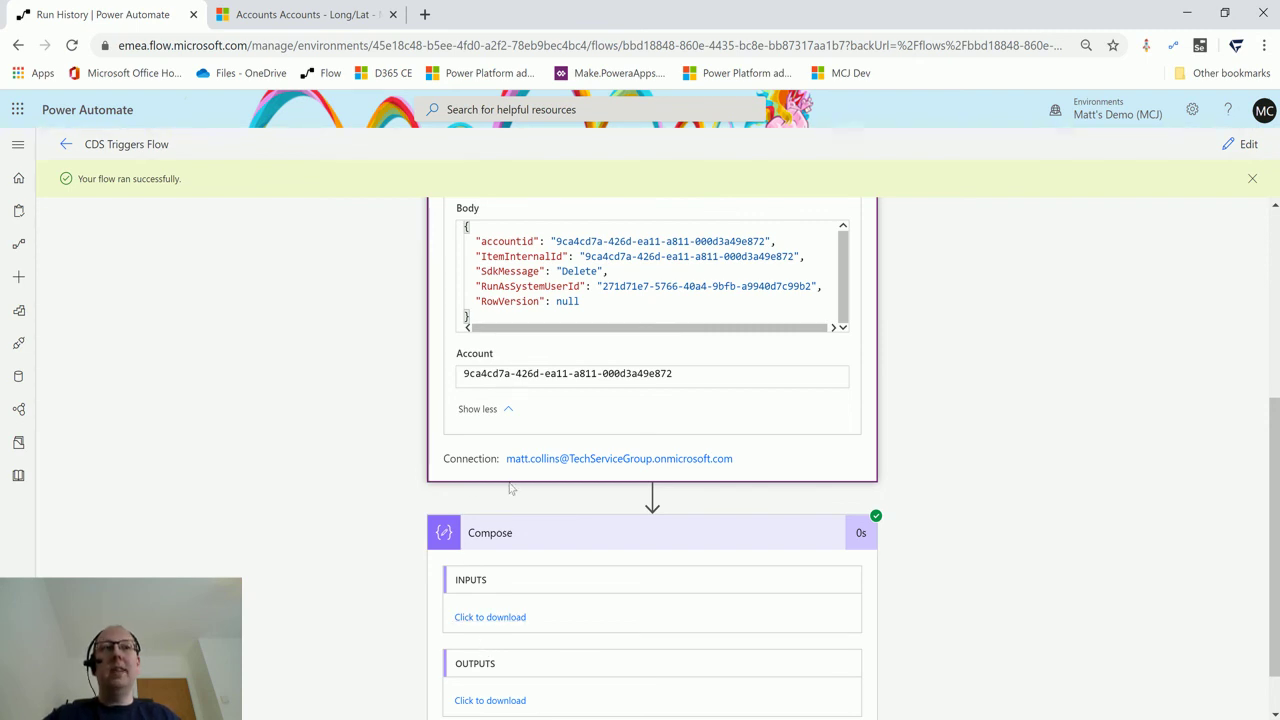
scroll(940, 430, down, 1)
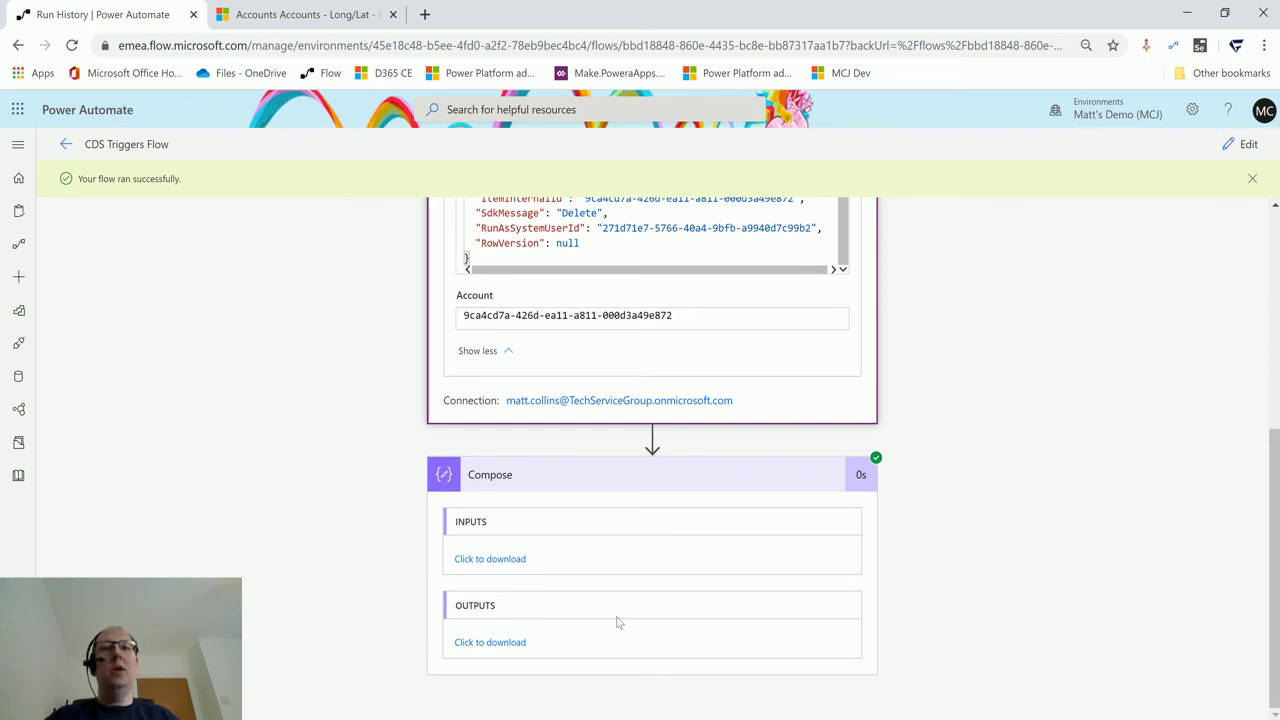
scroll(520, 555, up, 2)
scroll(527, 552, up, 3)
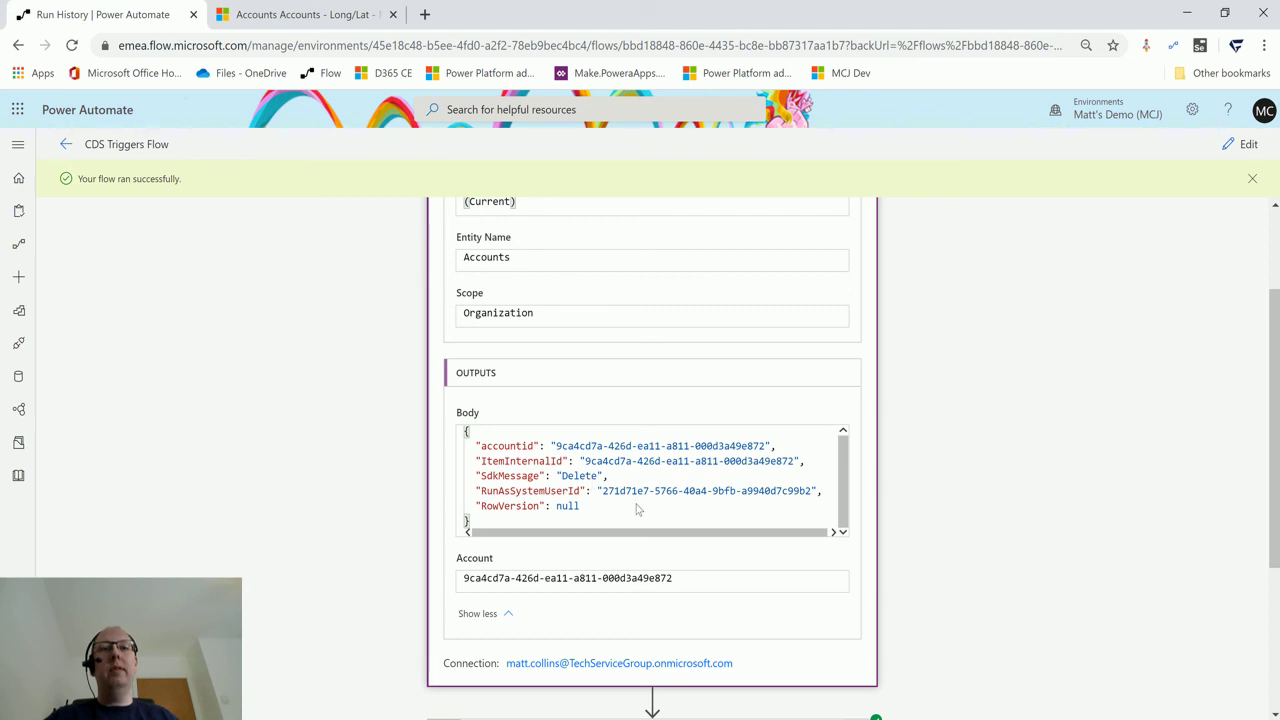
scroll(769, 485, down, 2)
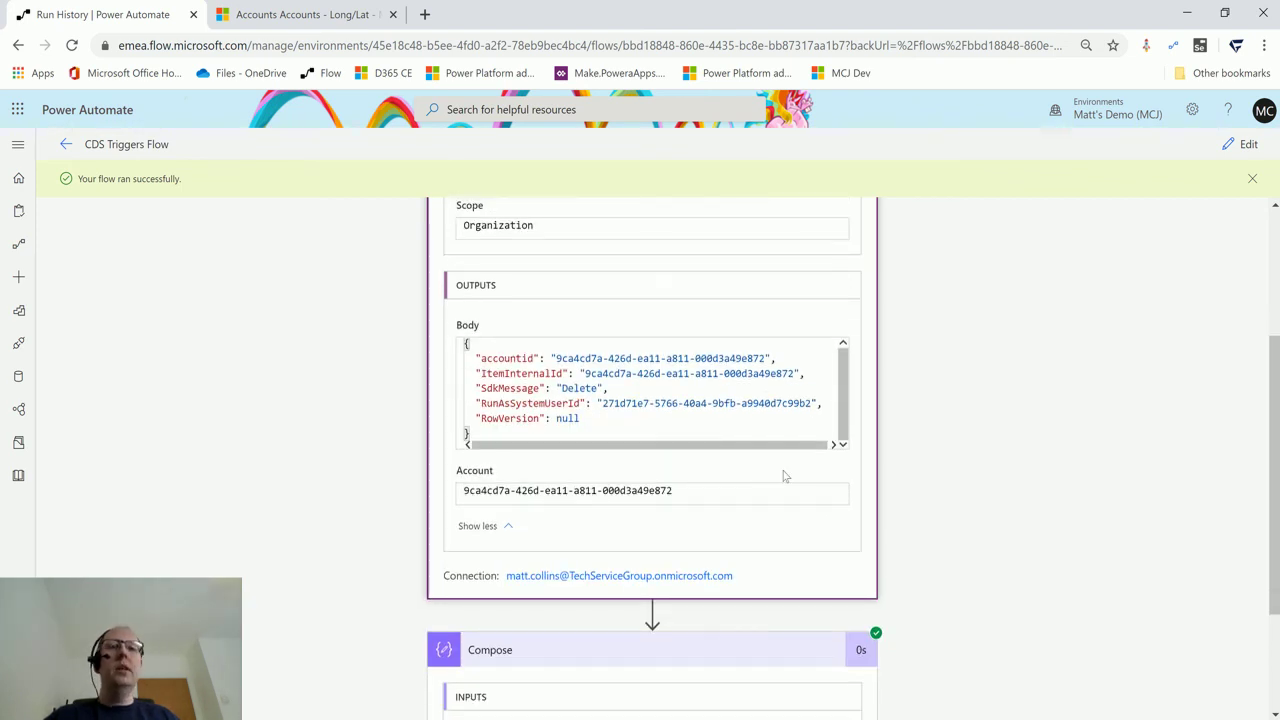
scroll(790, 476, down, 2)
scroll(1053, 455, up, 3)
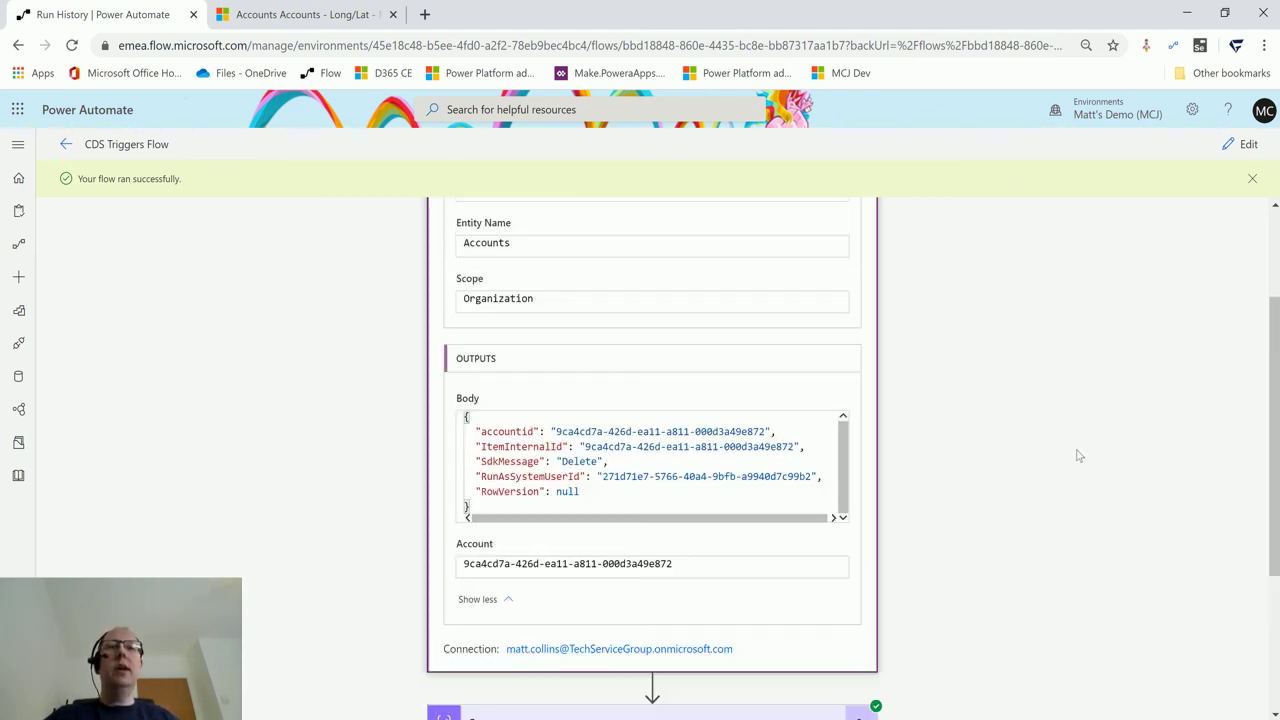